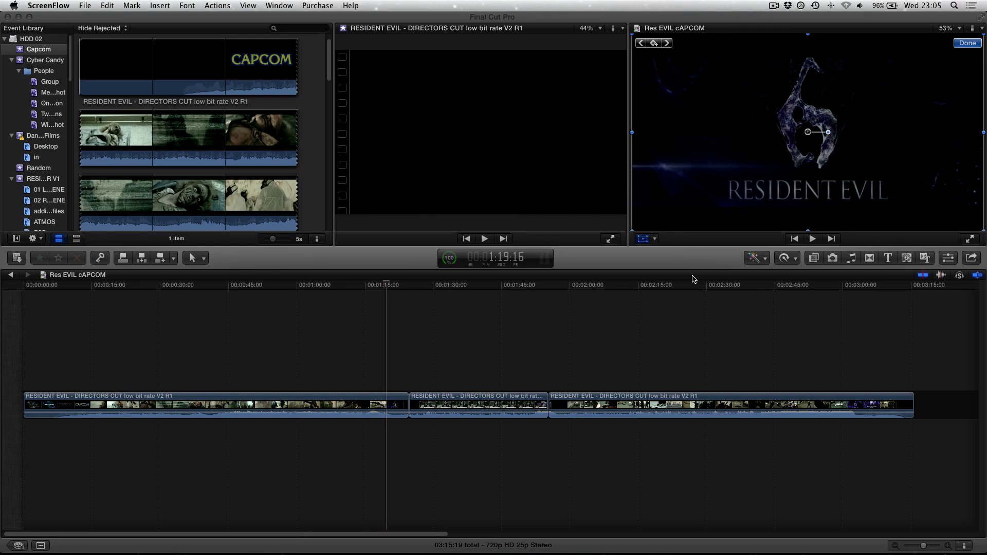
Check Final Cut Pro's version information in the About window.
left_click(574, 270)
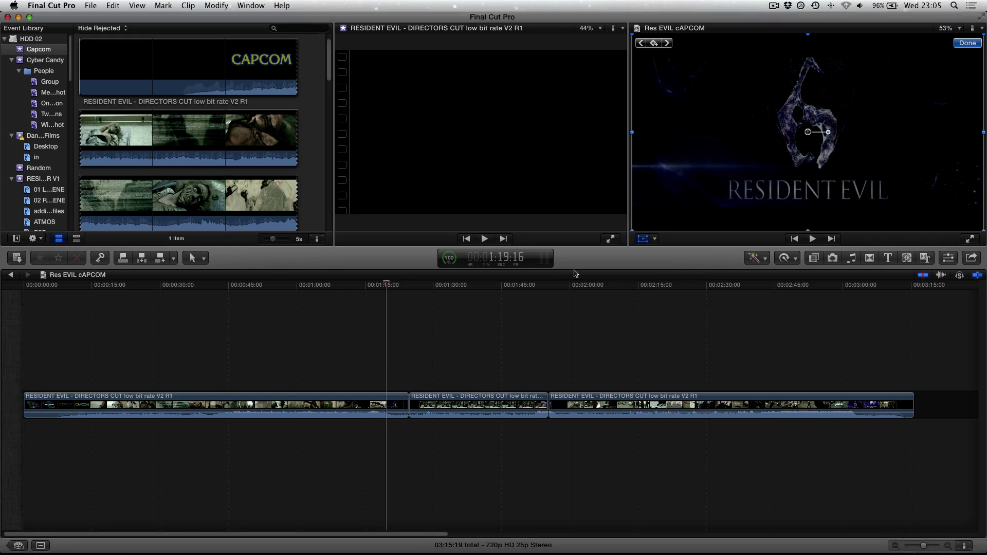
left_click(72, 7)
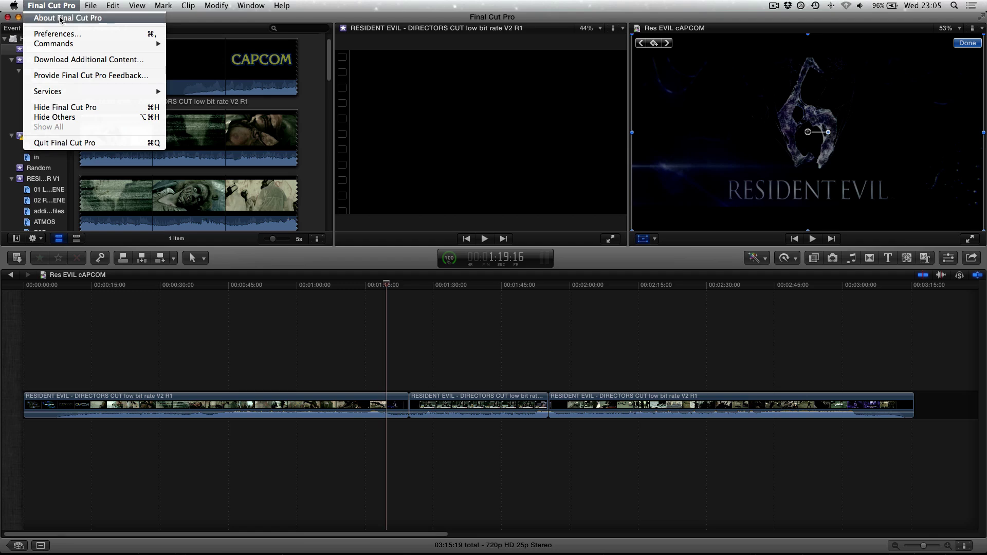
left_click(62, 18)
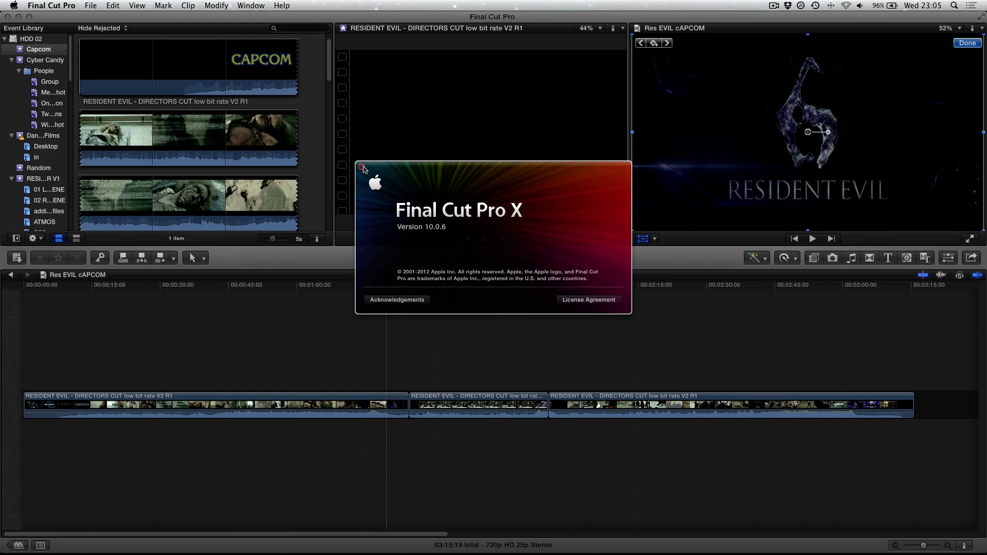
left_click(362, 168)
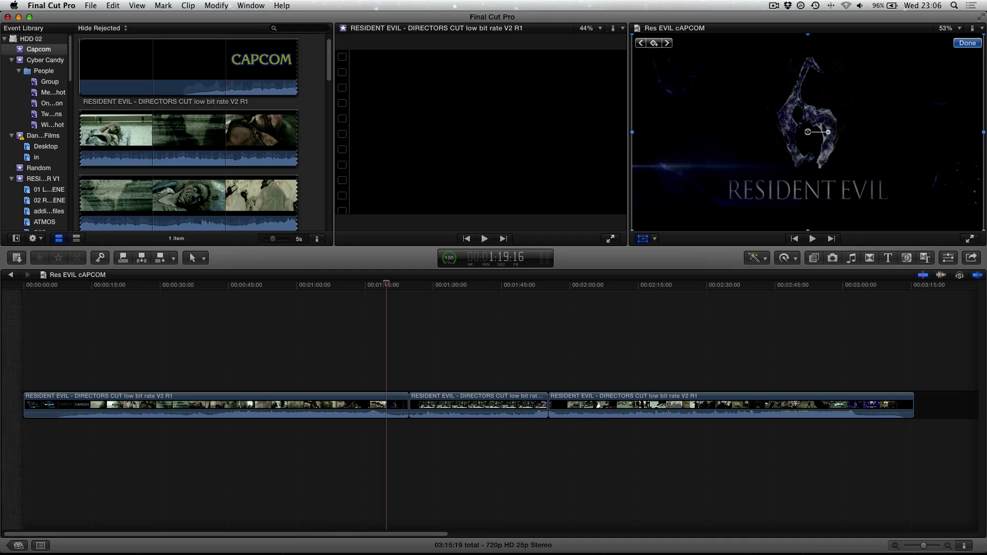
Open Finder on the vfx folder and scrub the news footage between 1:27:19 and 1:52:13.
mouse_move(260, 550)
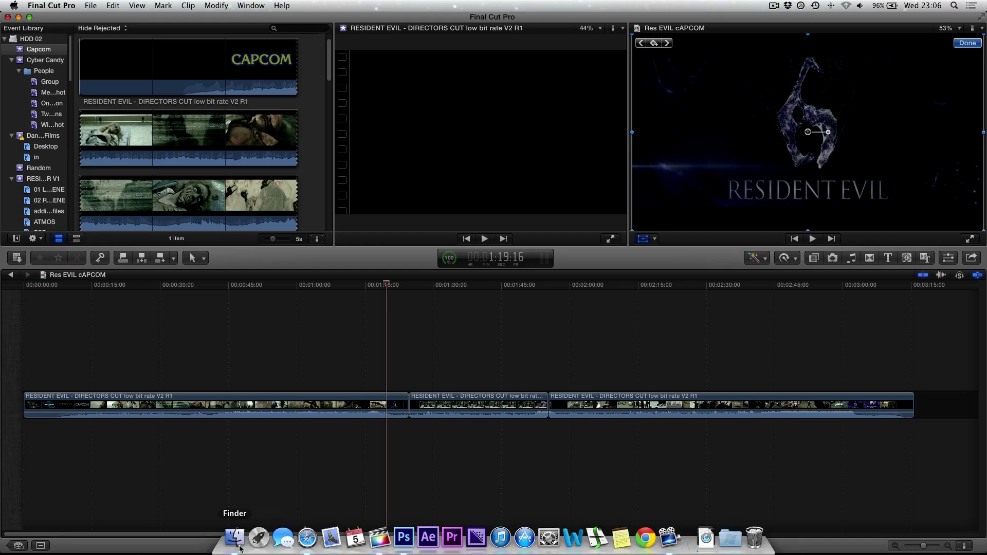
left_click(240, 548)
left_click_drag(430, 177, 958, 291)
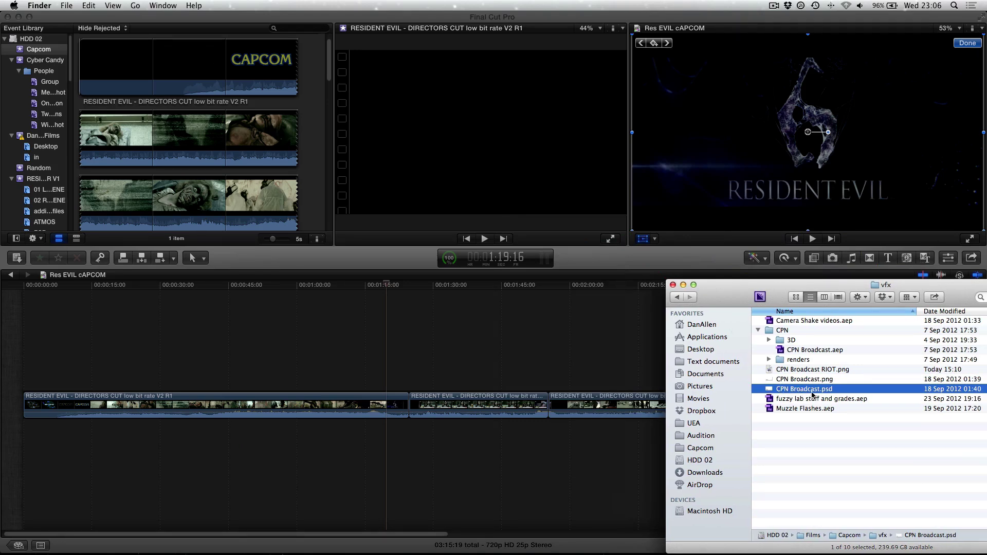
left_click(414, 288)
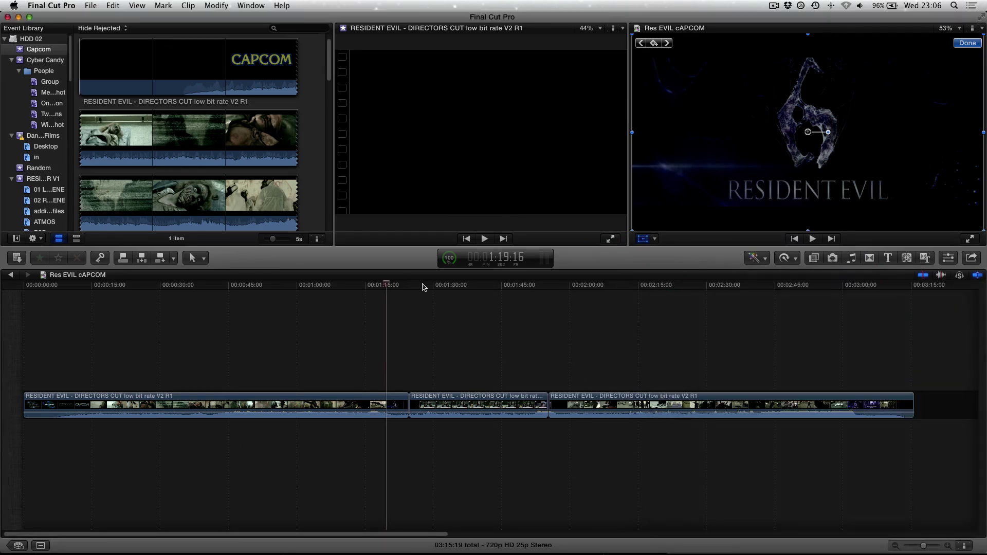
left_click(423, 286)
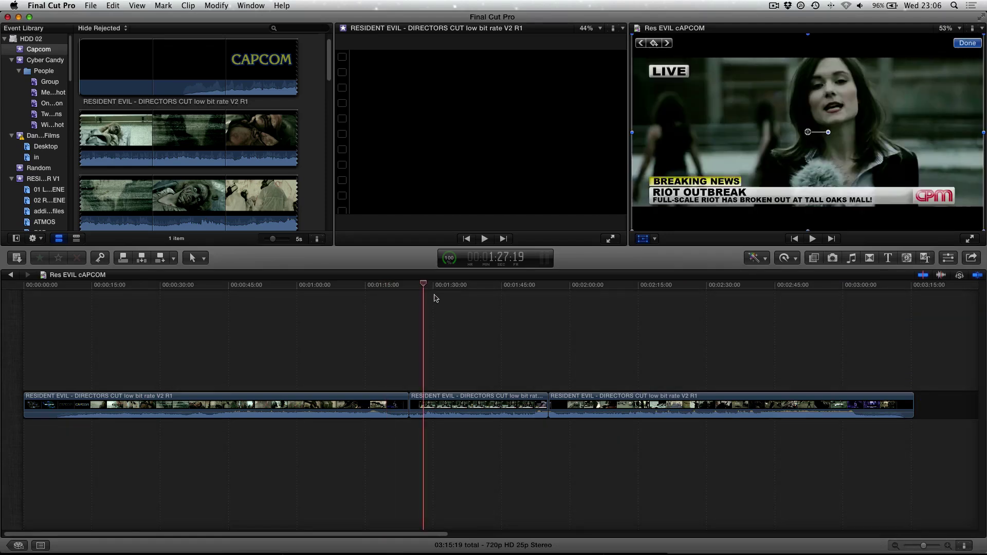
left_click(536, 338)
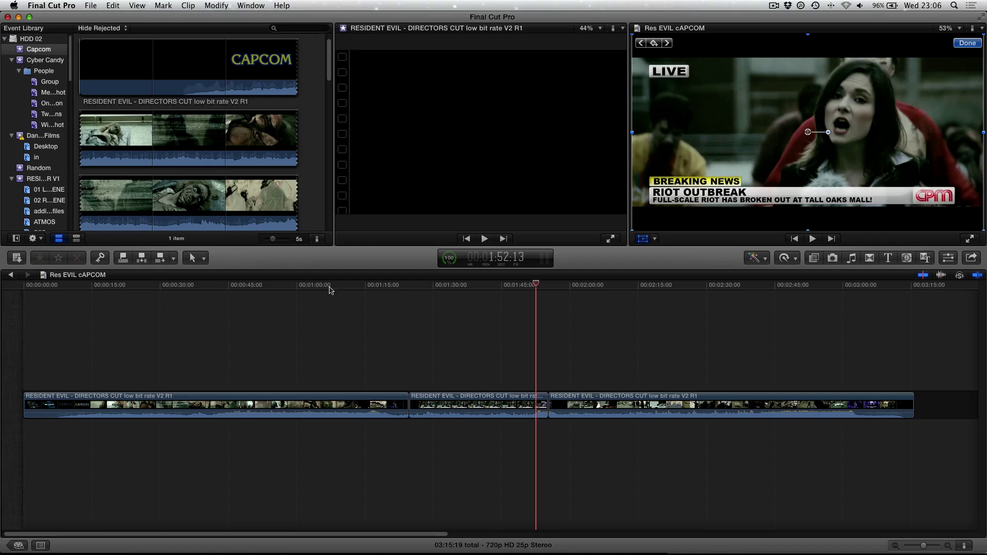
left_click_drag(305, 286, 447, 292)
Preview the footage once more and drop CPN Broadcast.psd above the clips on the timeline.
left_click(535, 286)
left_click_drag(305, 286, 447, 292)
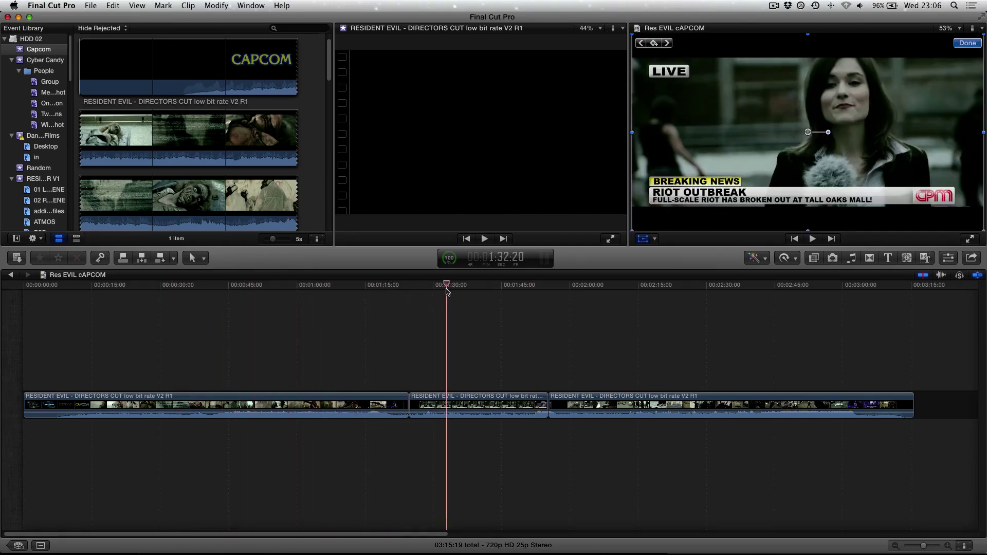
left_click(234, 545)
left_click_drag(804, 390, 427, 365)
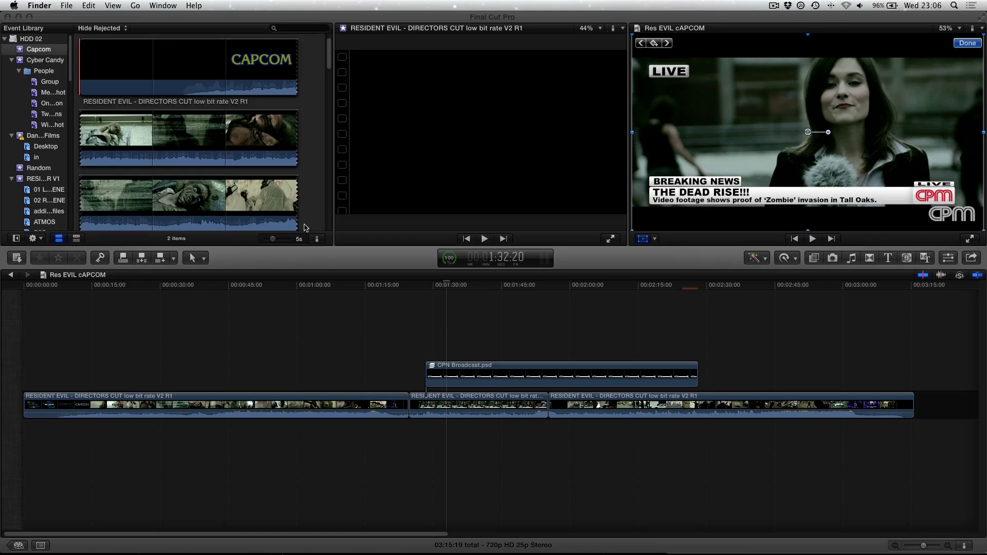
scroll(285, 195, "down", 5)
scroll(286, 195, "down", 10)
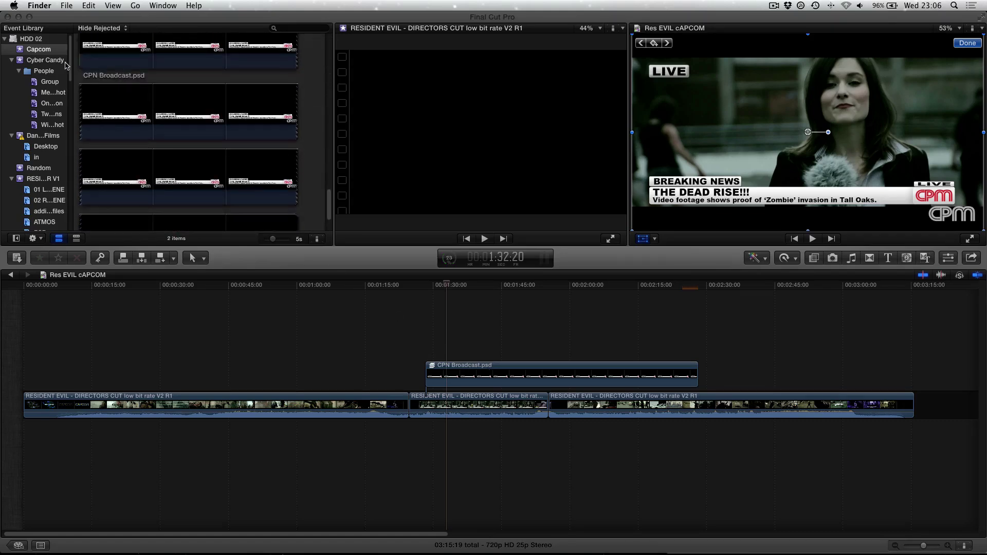
scroll(98, 96, "up", 3)
left_click(131, 88)
scroll(215, 144, "down", 3)
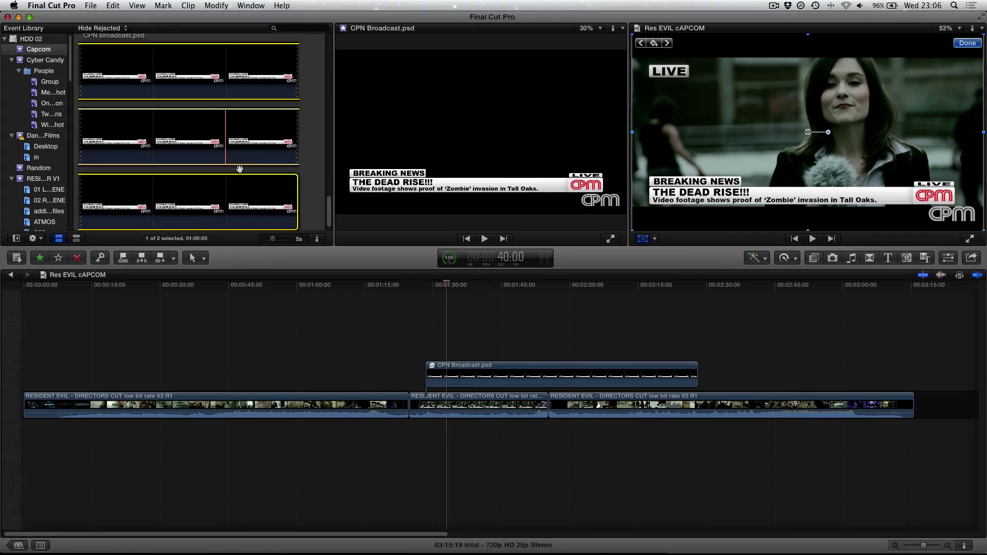
left_click(51, 5)
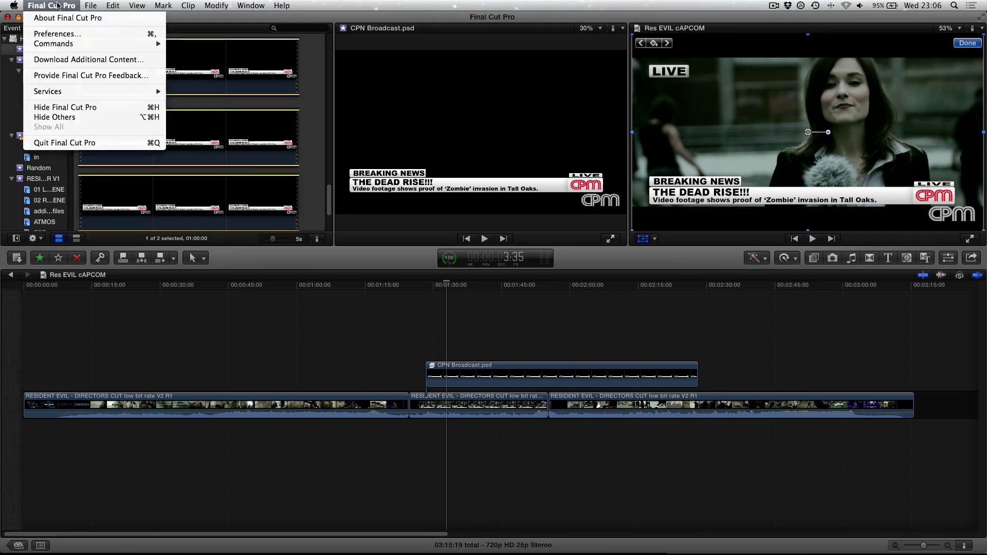
left_click(66, 34)
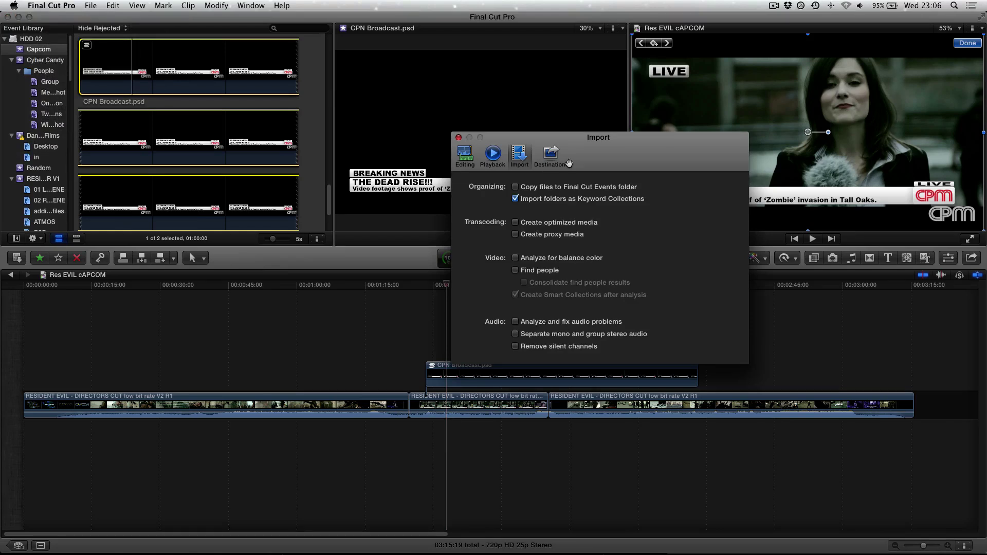
left_click(470, 157)
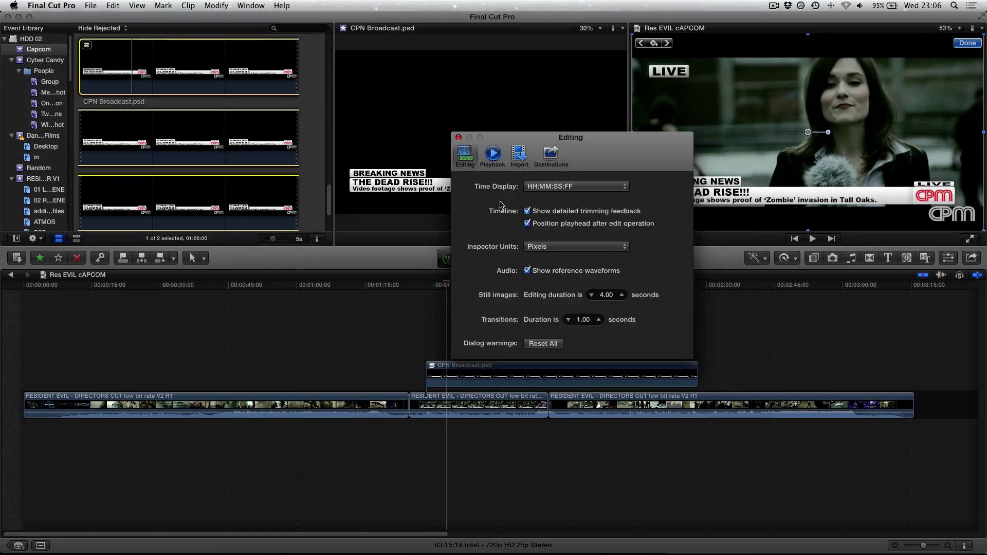
left_click(459, 138)
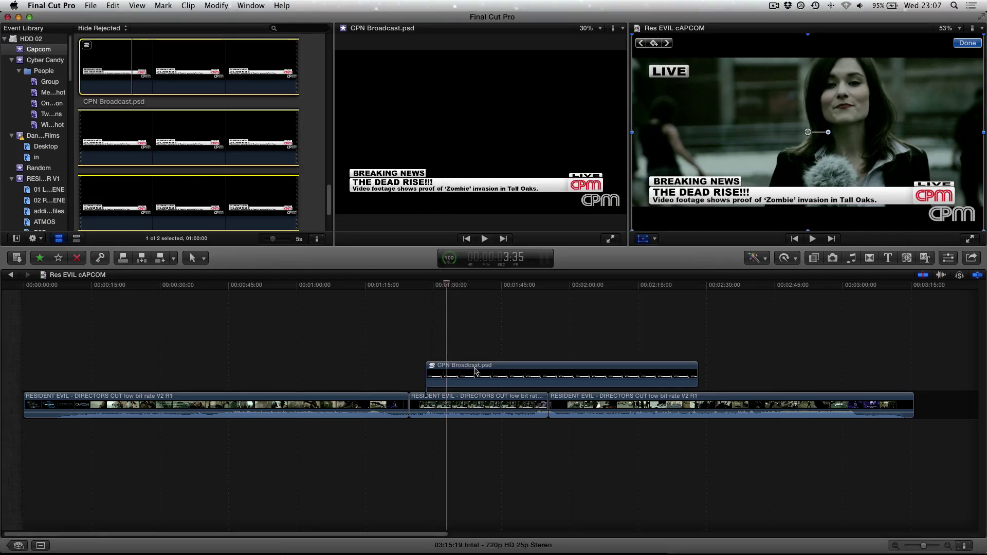
Slide the CPN Broadcast.psd overlay to the middle clip's start and trim its end to match that clip.
left_click(503, 370)
left_click_drag(503, 369, 486, 370)
left_click_drag(678, 368, 548, 367)
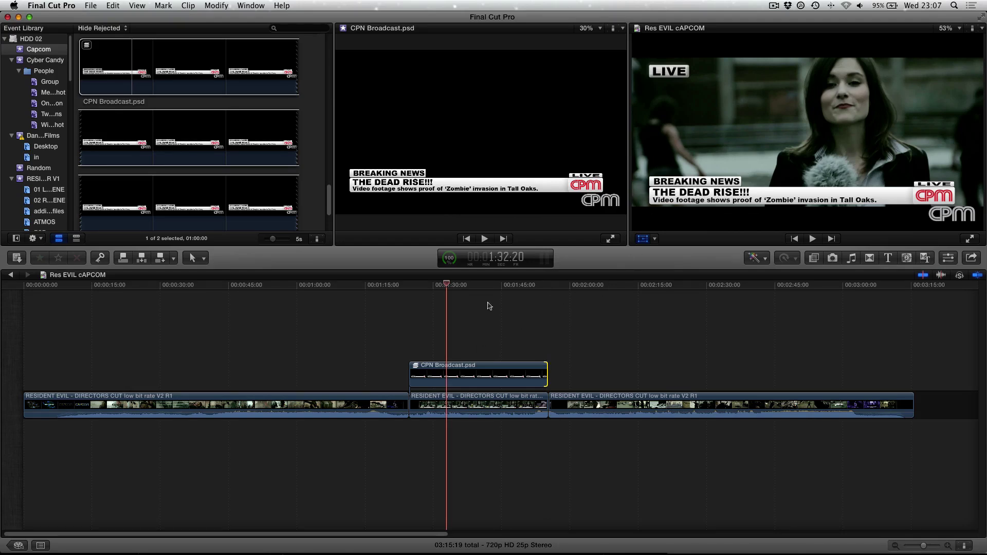
left_click(491, 364)
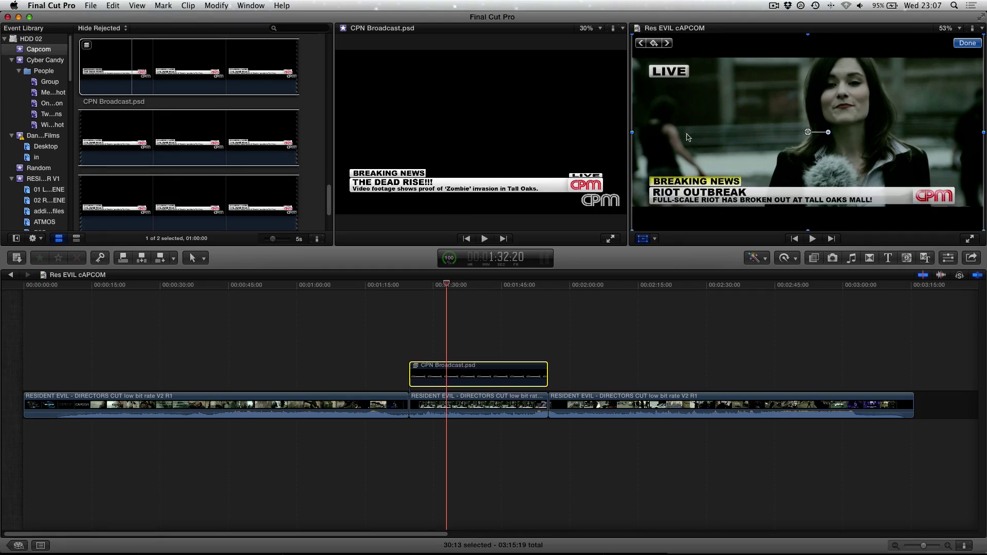
left_click(959, 45)
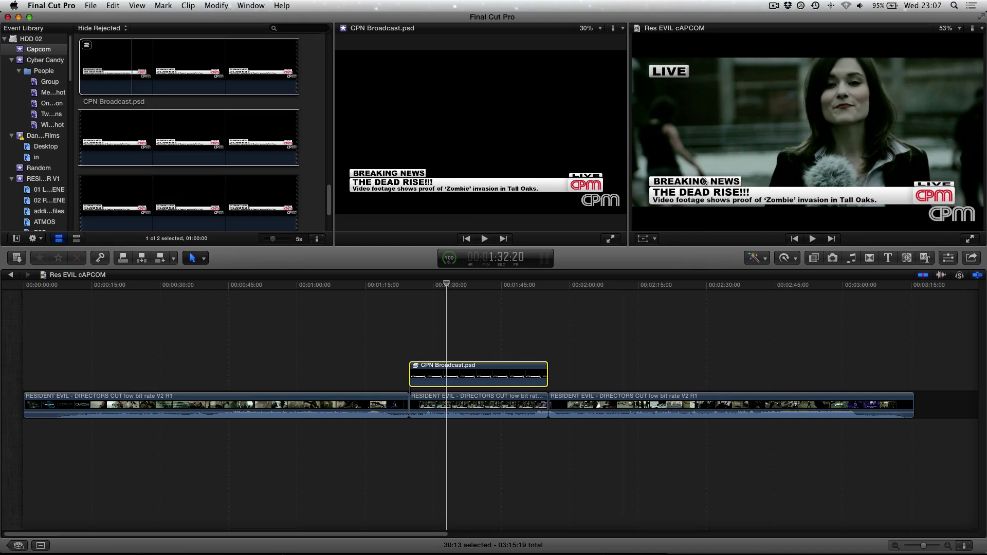
In Photoshop, toggle the LIVE logo layer off and back on to check it.
key("super+Tab")
key("super+Tab")
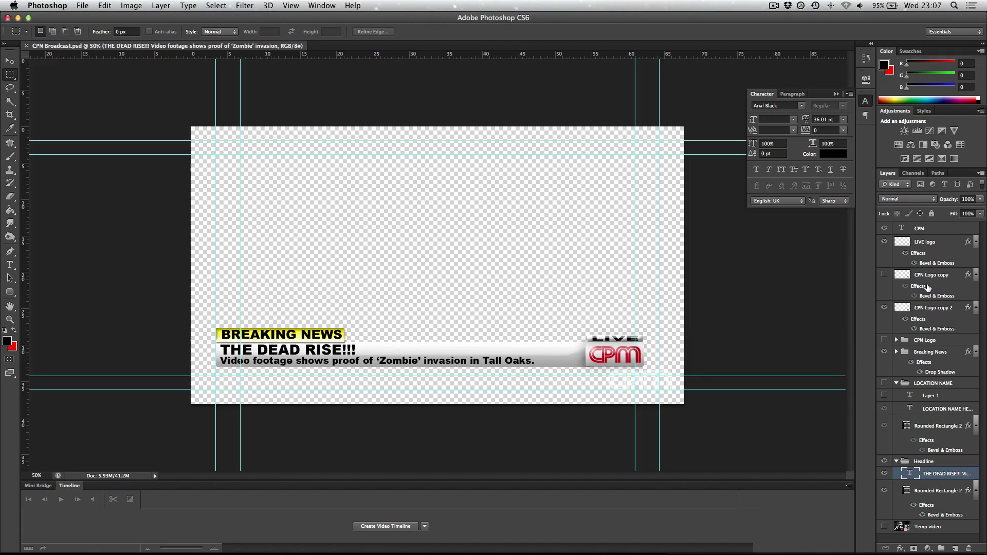
left_click(929, 243)
left_click(885, 242)
left_click(884, 242)
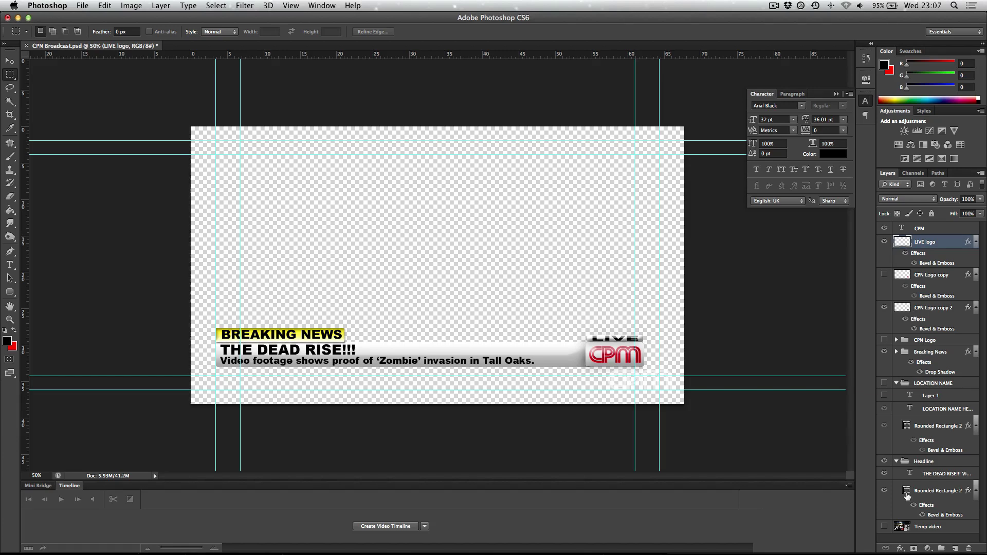
Hide the LOCATION NAME HERE text and the grey bar behind it.
left_click(885, 427)
left_click(884, 426)
left_click(885, 426)
left_click(884, 427)
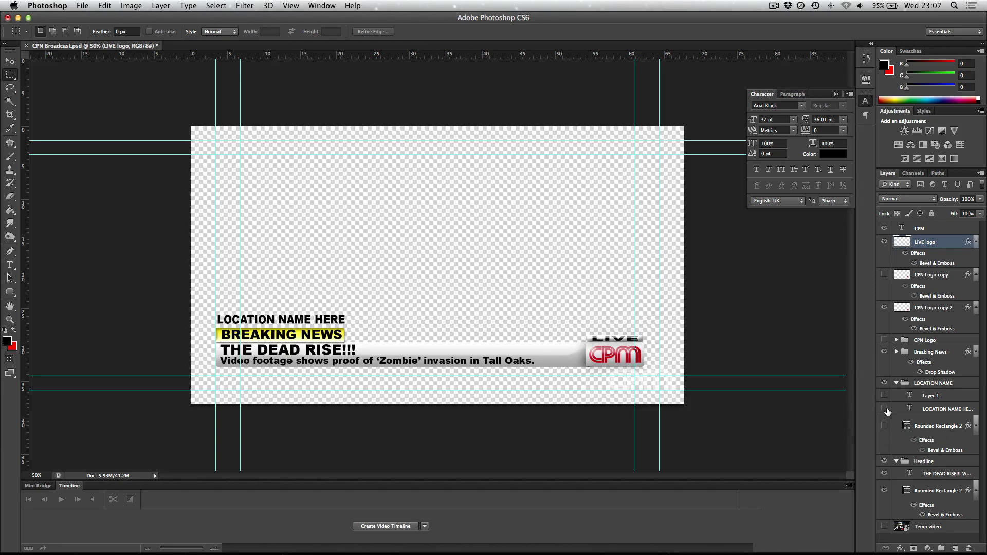
left_click(885, 409)
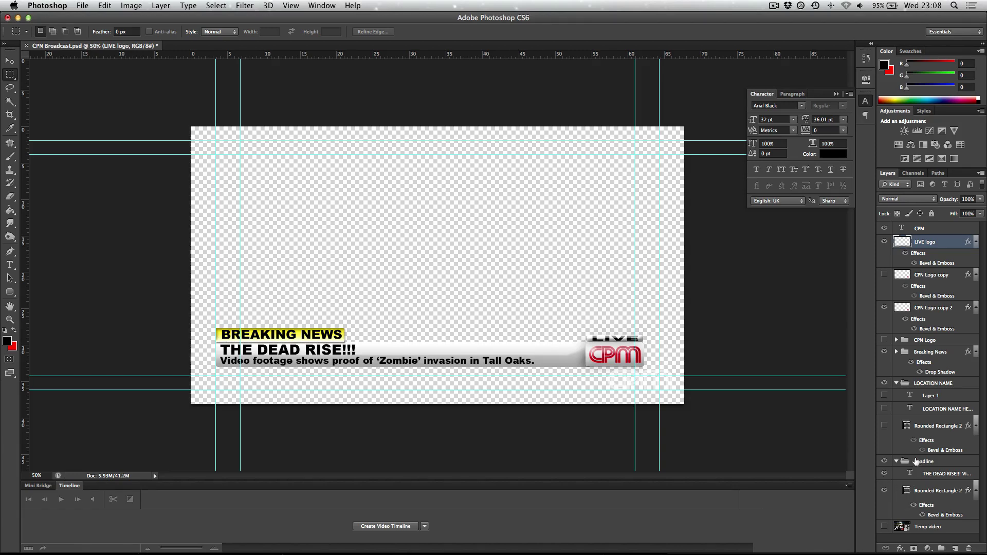
Expand the Breaking News group and check the yellow banner behind BREAKING NEWS.
left_click(882, 353)
left_click(883, 353)
left_click(896, 352)
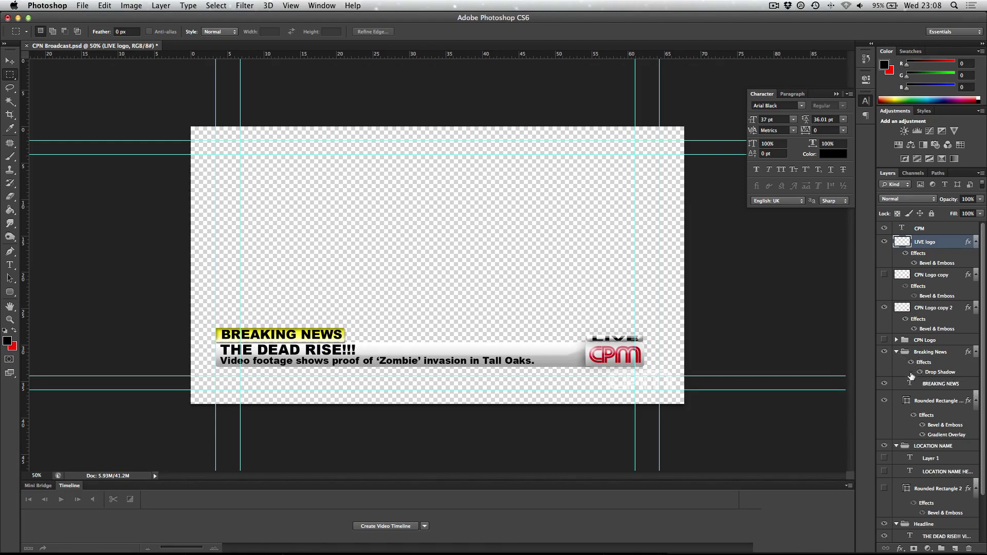
left_click(925, 403)
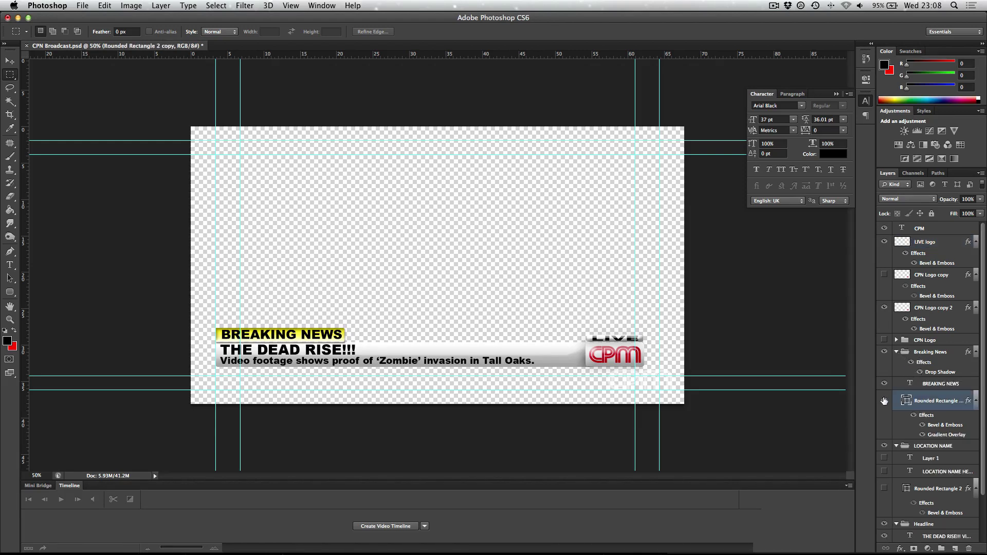
left_click(883, 400)
left_click(884, 400)
Review the yellow banner's Gradient Overlay layer style and confirm it with OK.
key("h")
double_click(927, 409)
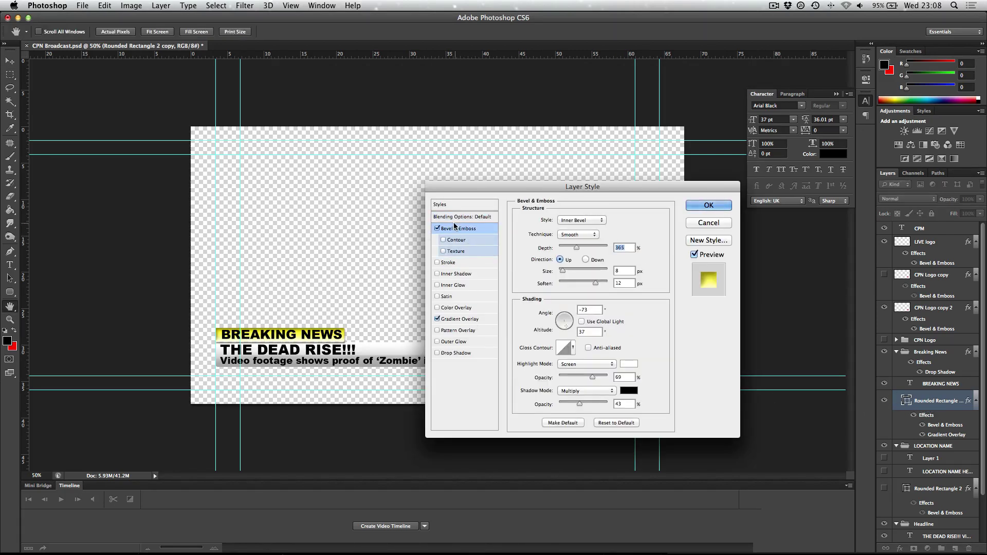
left_click(463, 319)
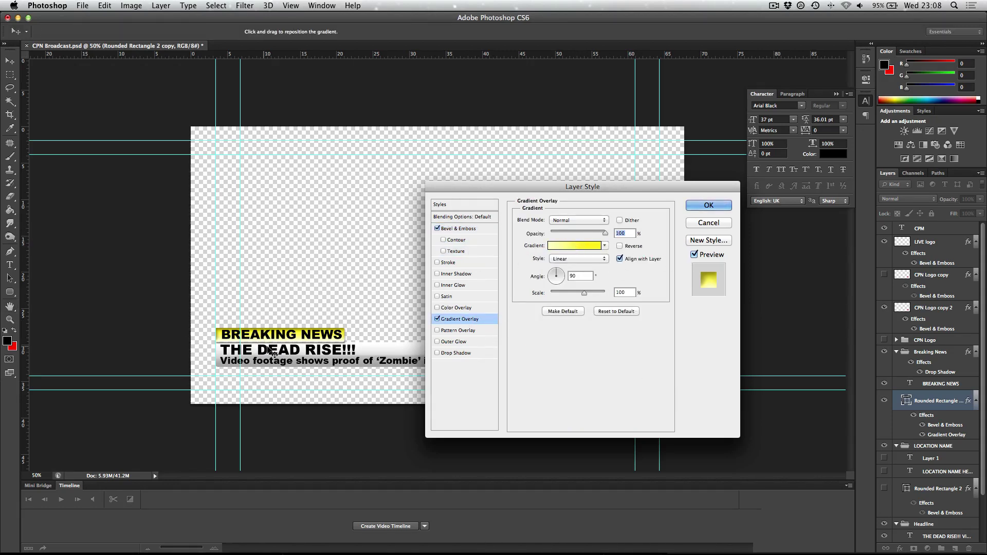
left_click(718, 206)
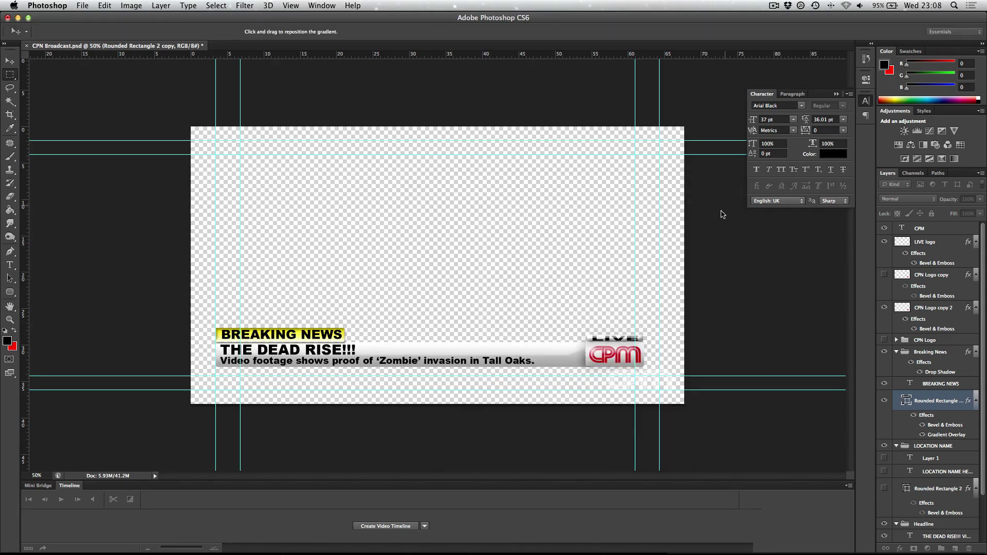
key("super+Tab")
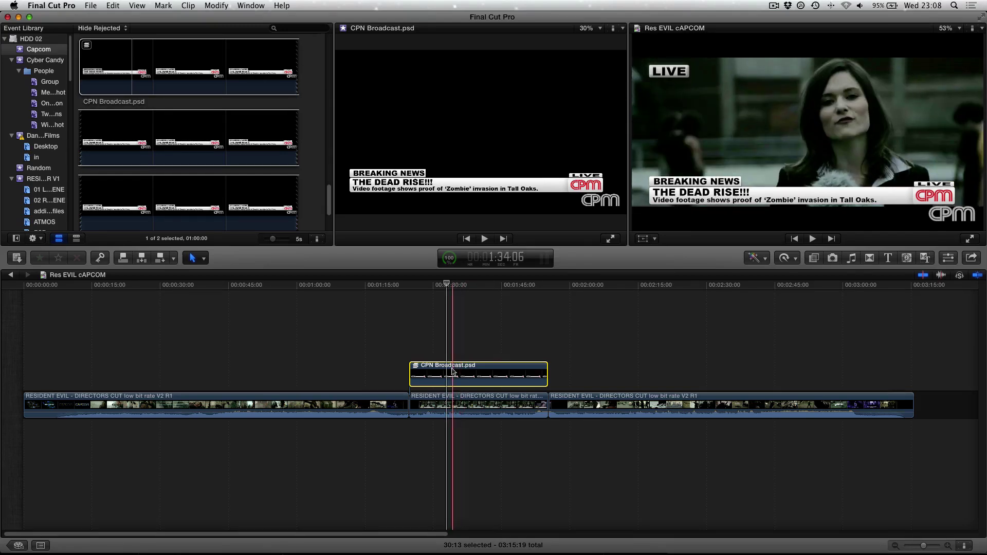
Open the CPN Broadcast.psd compound clip and browse its layer tracks, selecting LOCATION NAME HERE.
double_click(465, 366)
scroll(304, 375, "up", 10)
scroll(305, 373, "down", 10)
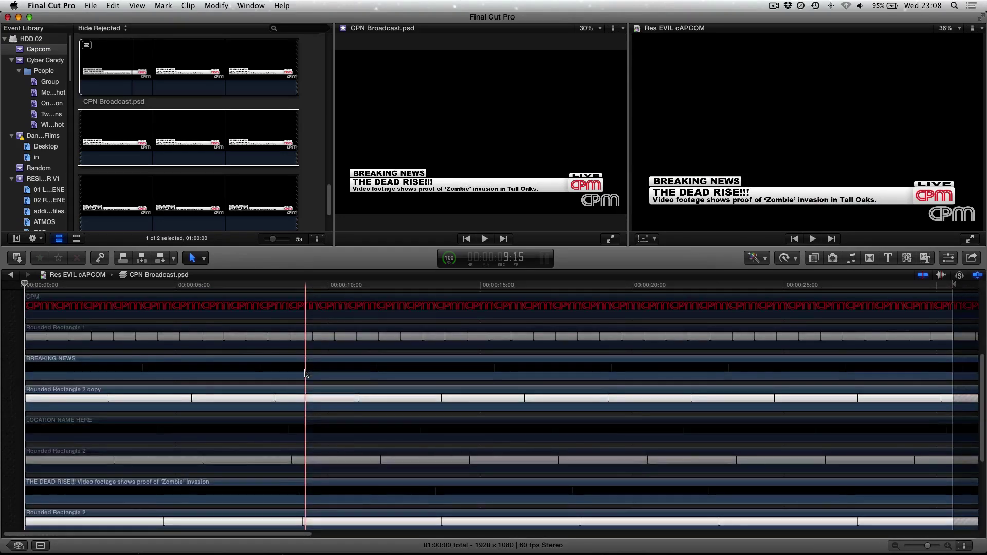
scroll(304, 373, "up", 10)
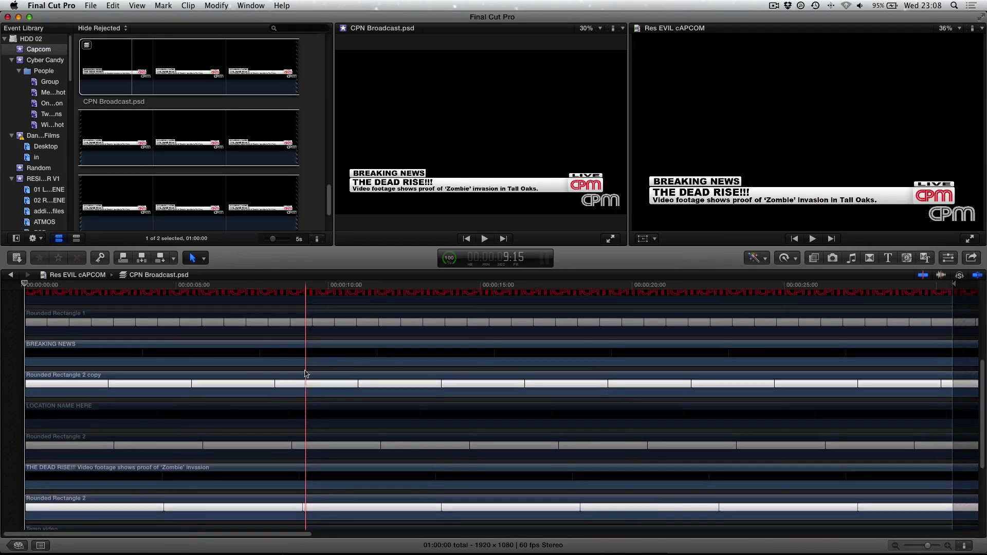
scroll(180, 426, "down", 3)
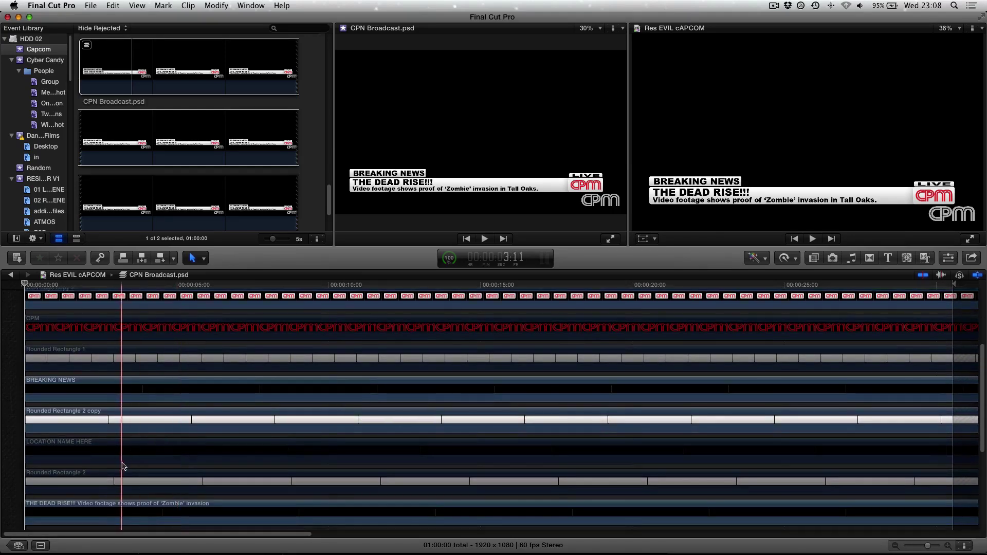
left_click(123, 454)
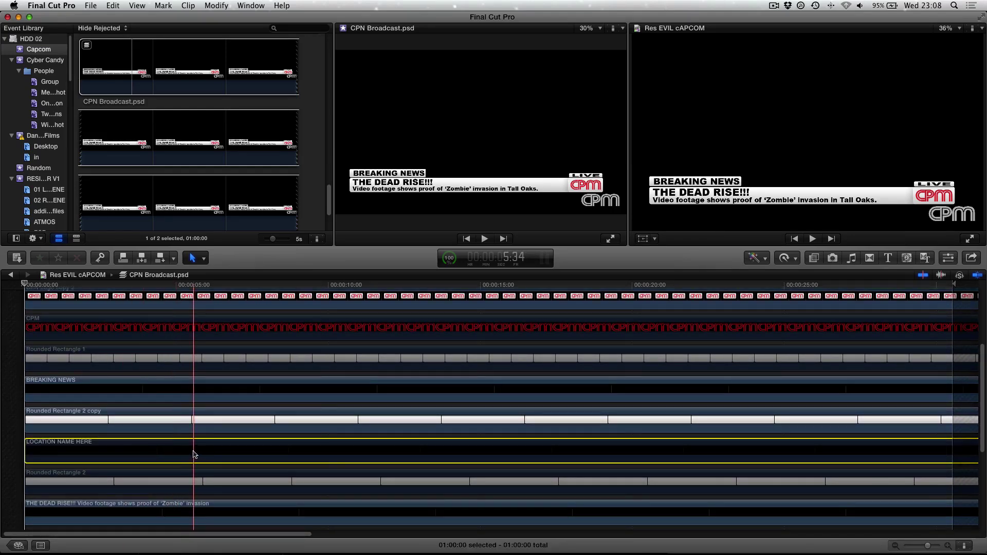
In Photoshop, toggle the CPN Logo copy layer on and back off.
key("super+Tab")
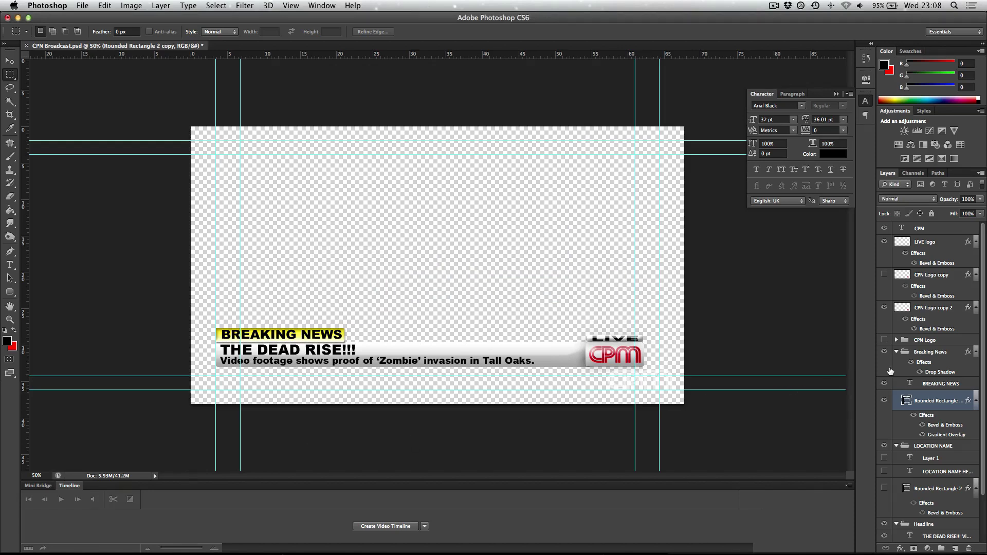
left_click(884, 277)
left_click(884, 276)
key("super+Tab")
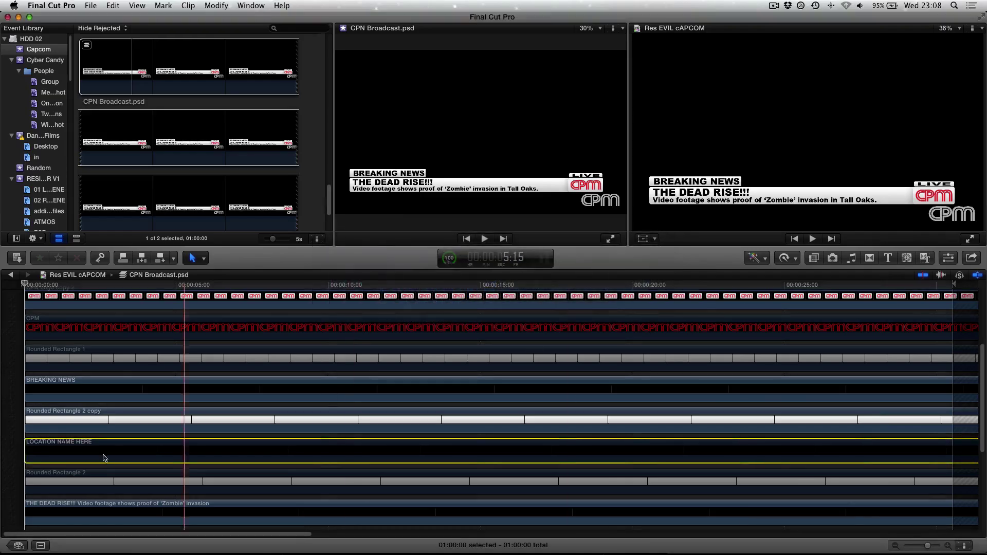
Inspect the CPM, BREAKING NEWS and Rounded Rectangle 1 layer clips, ending on the top CPM logo.
left_click(109, 329)
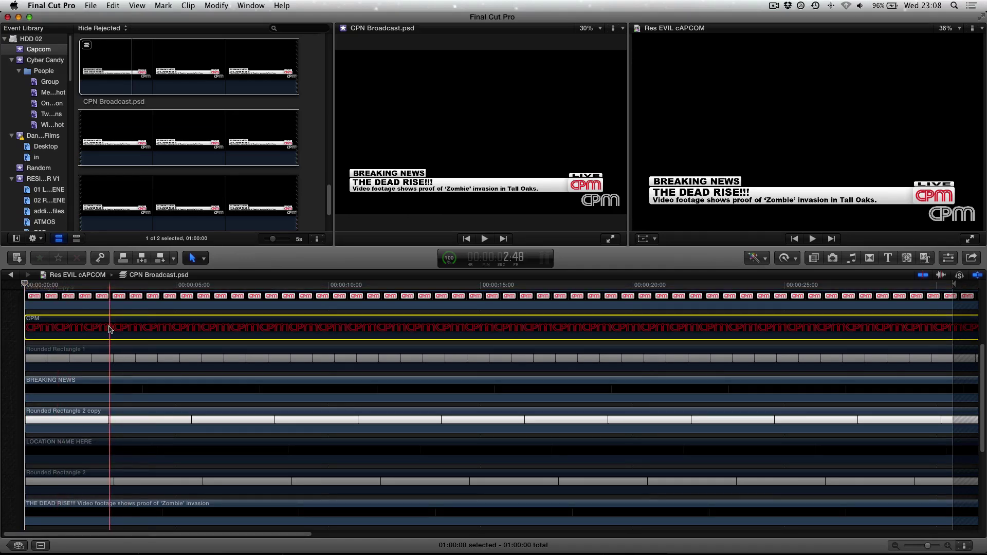
left_click(139, 392)
left_click(149, 360)
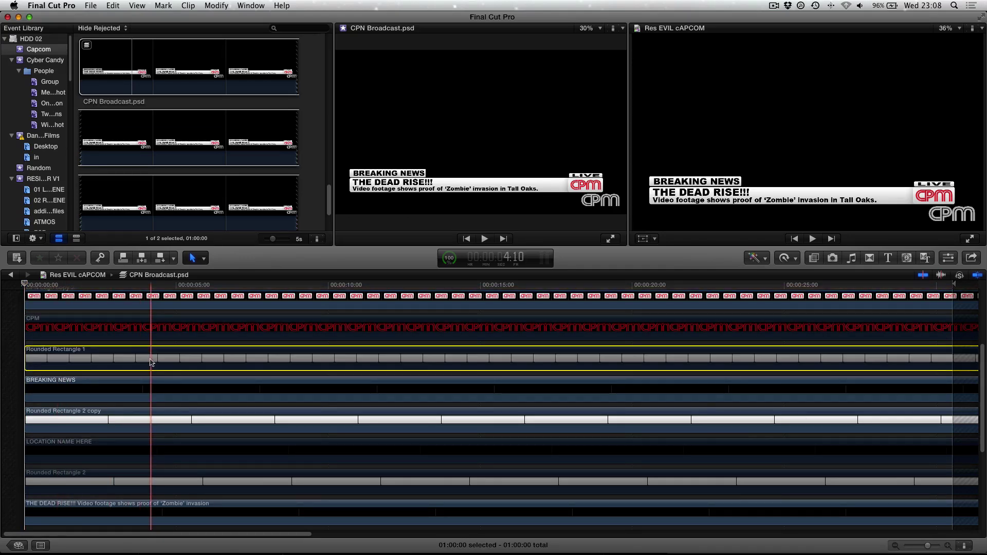
scroll(300, 364, "up", 5)
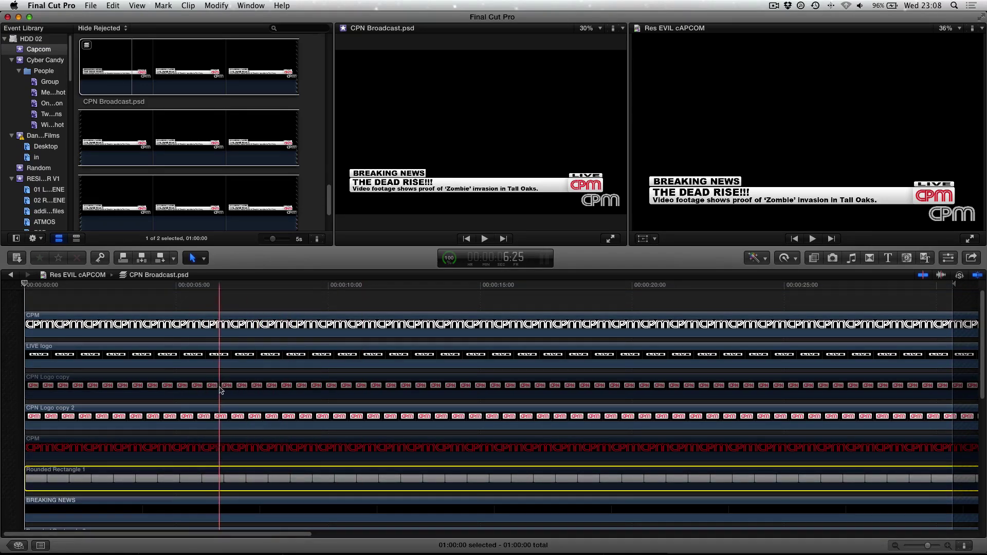
scroll(252, 401, "down", 2)
scroll(252, 402, "up", 2)
left_click(266, 323)
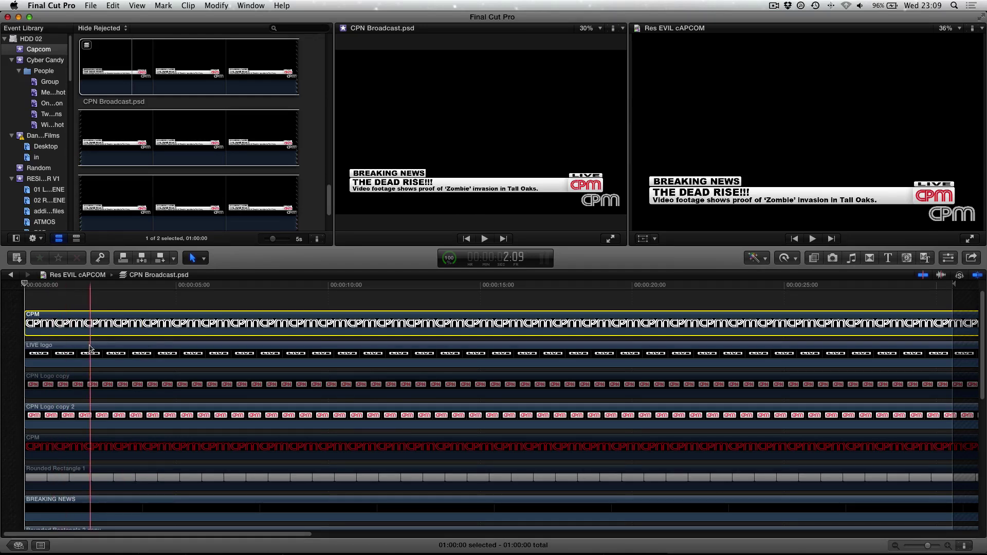
Keyframe the CPM logo's position, moving it at 30:27 to the bottom-left (X -780px, Y -466px).
left_click(961, 221)
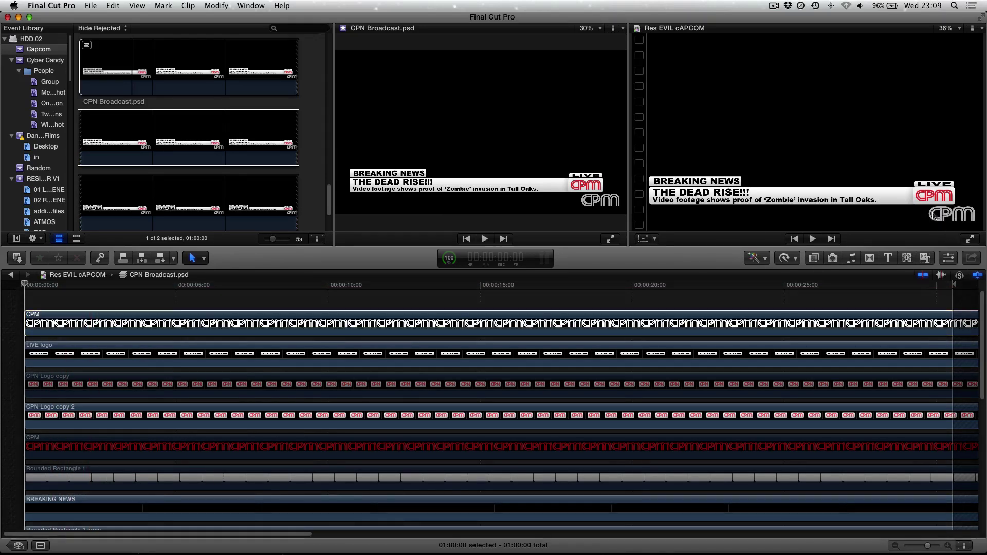
left_click(642, 239)
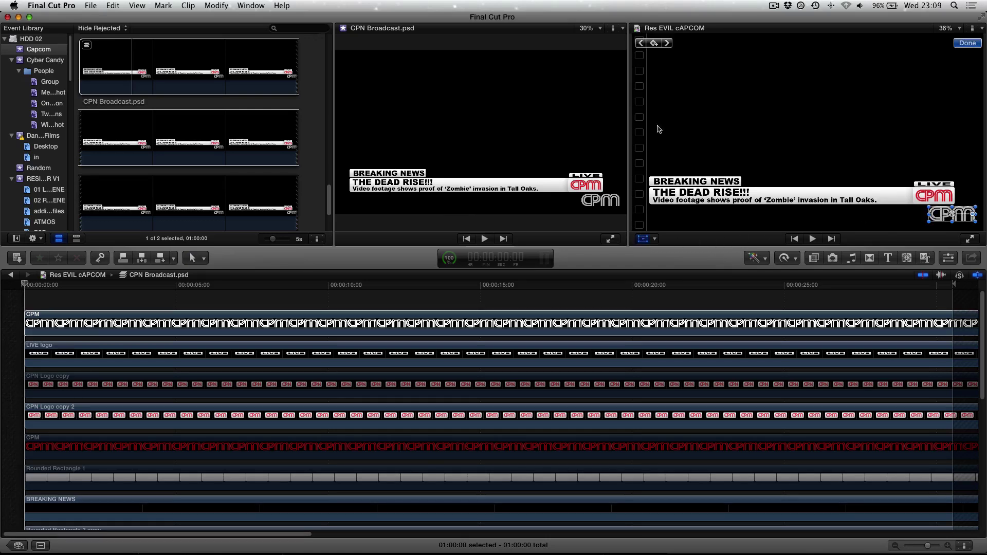
left_click(653, 45)
scroll(566, 298, "right", 8)
left_click(575, 324)
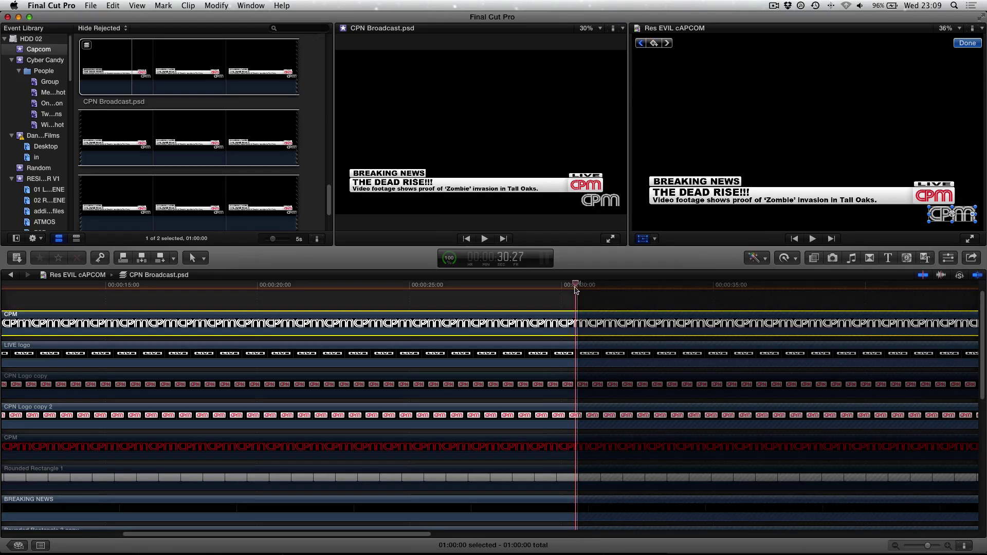
left_click(651, 43)
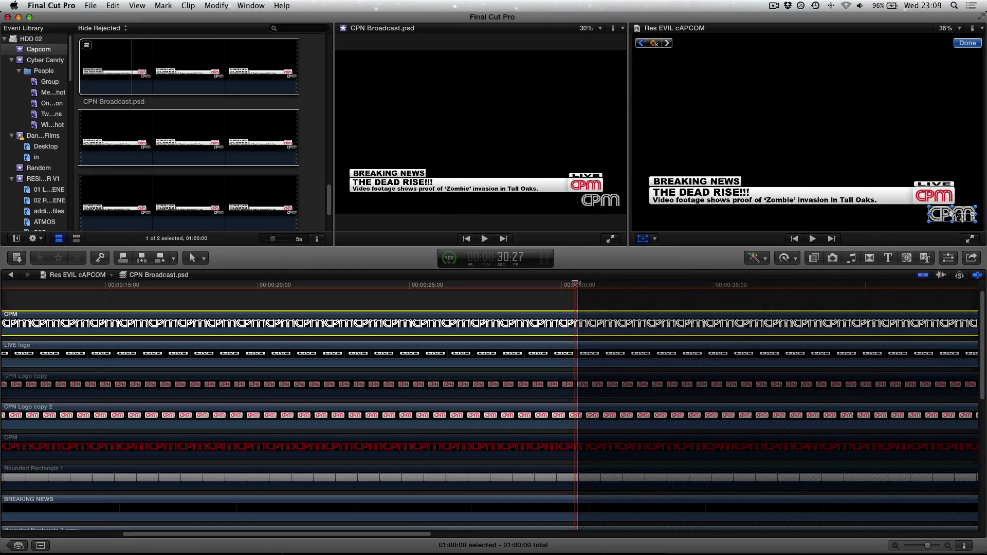
left_click_drag(957, 215, 666, 212)
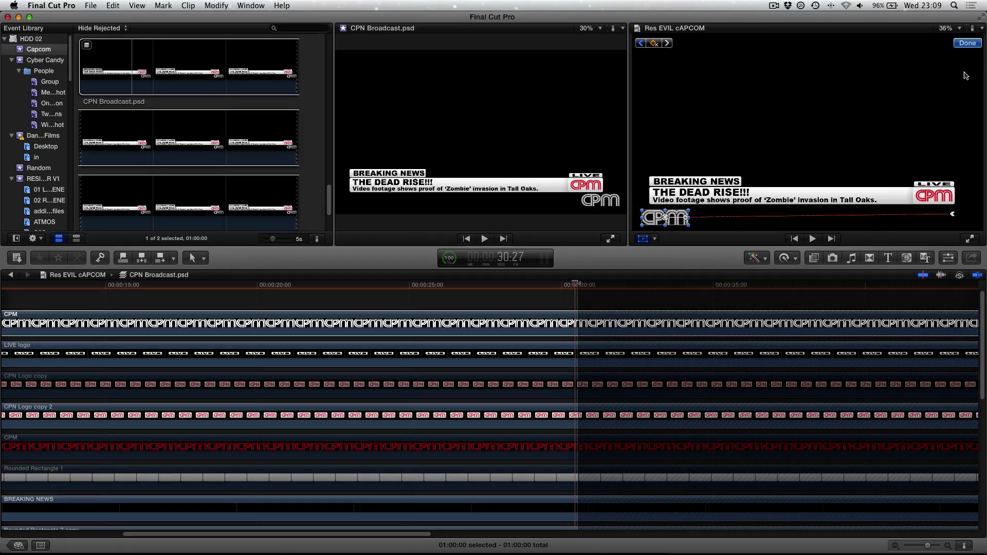
left_click(967, 43)
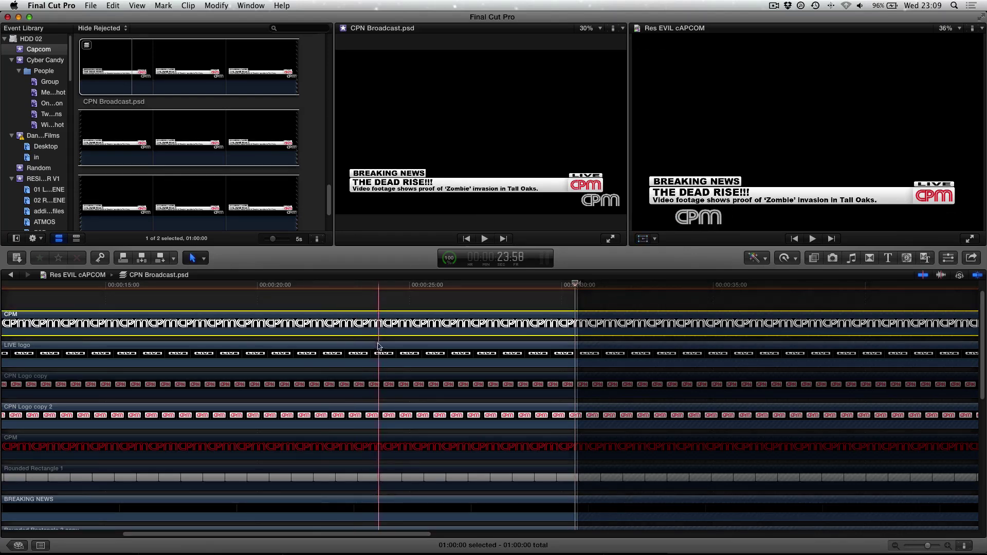
left_click(10, 275)
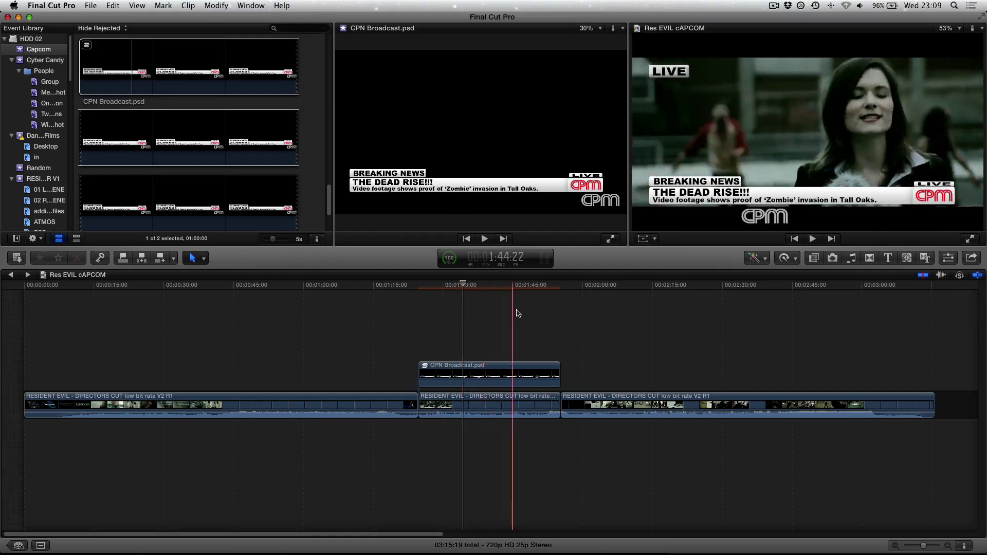
left_click(539, 372)
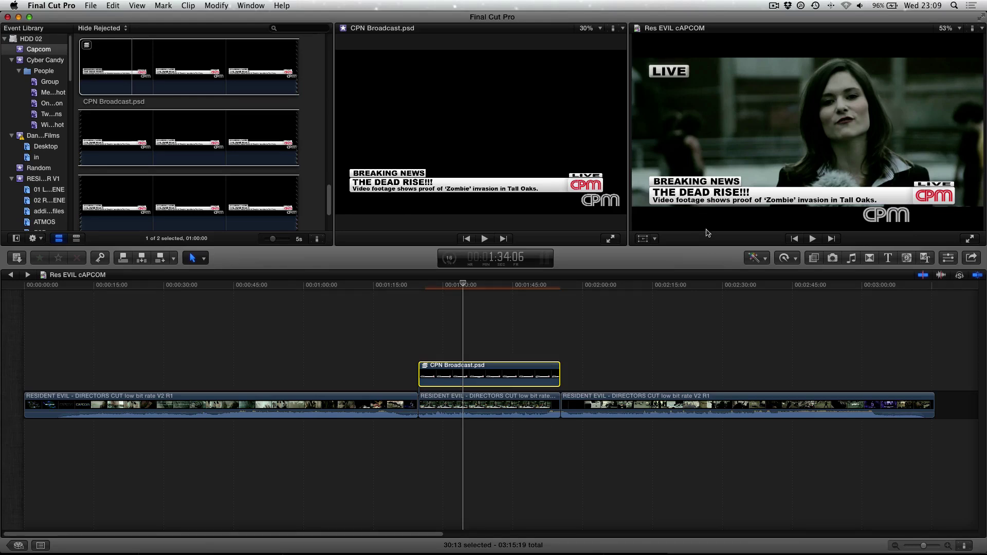
left_click(654, 239)
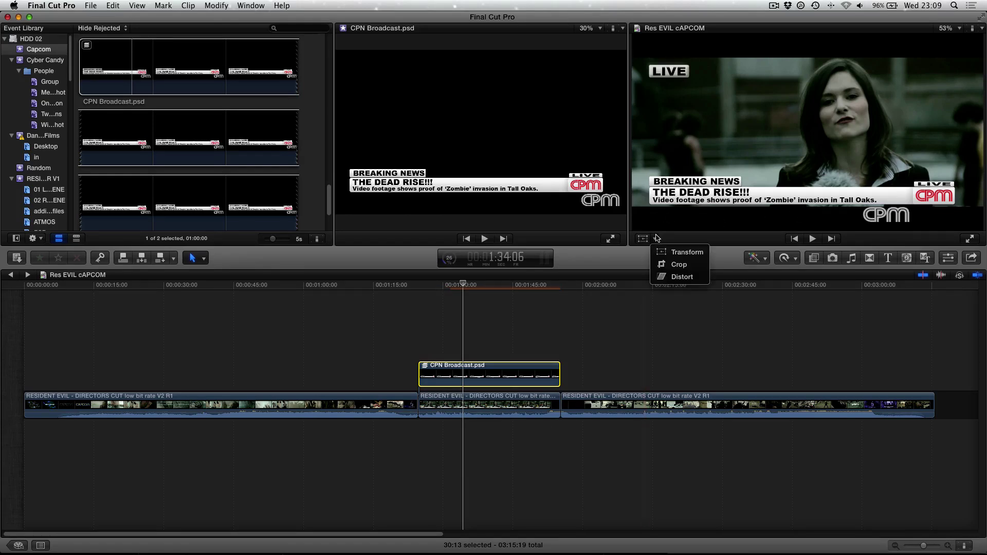
left_click(491, 291)
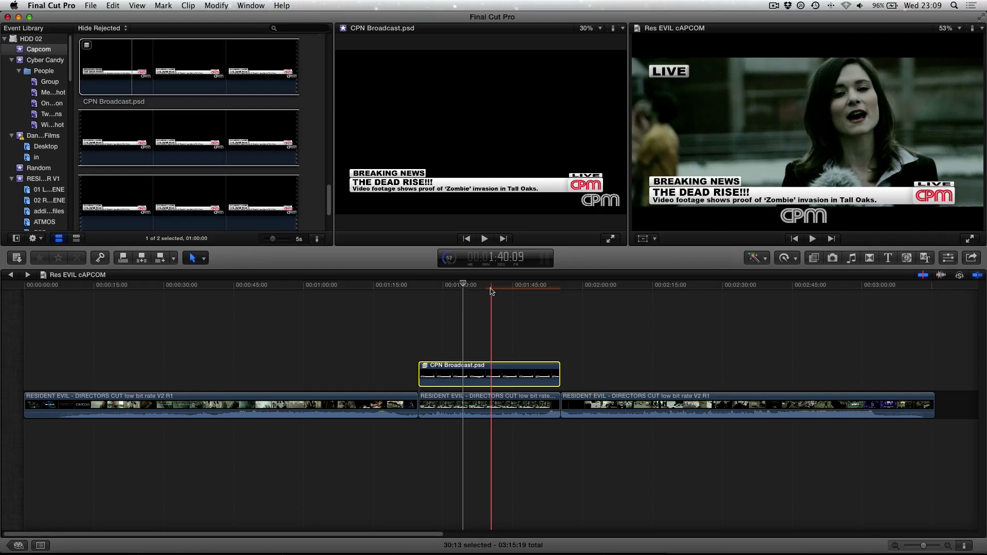
In Photoshop, select the rounded rectangle layer under BREAKING NEWS.
key("super+Tab")
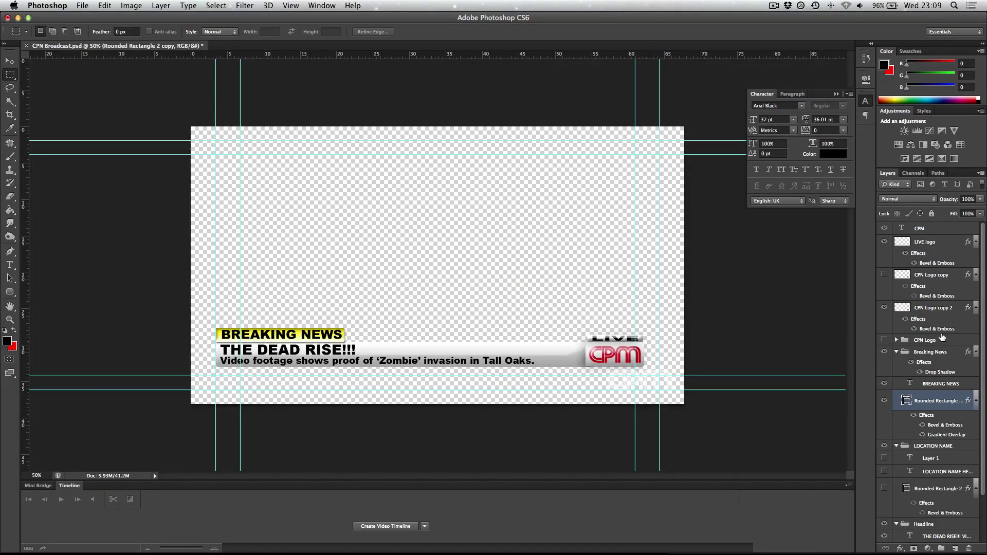
left_click(933, 310)
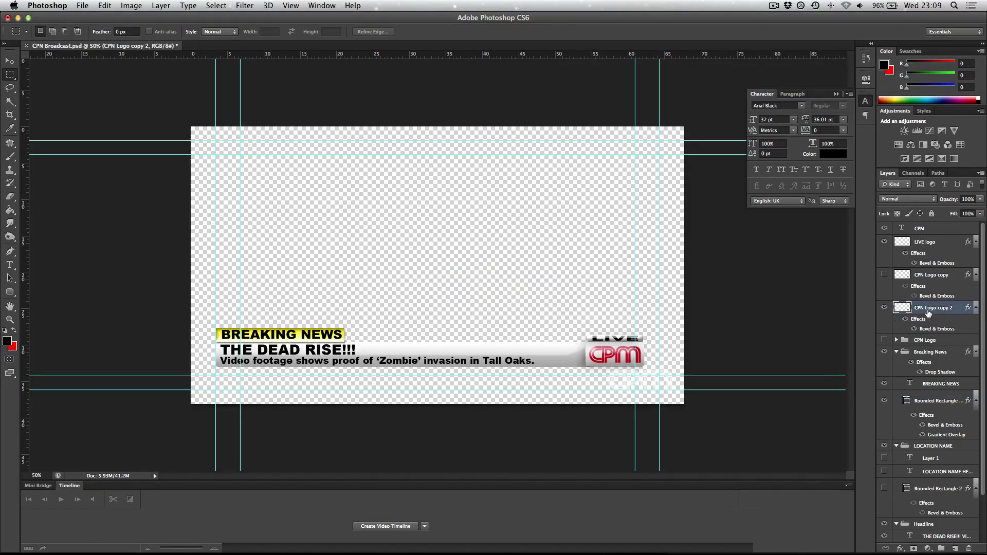
scroll(912, 396, "down", 3)
scroll(913, 395, "down", 1)
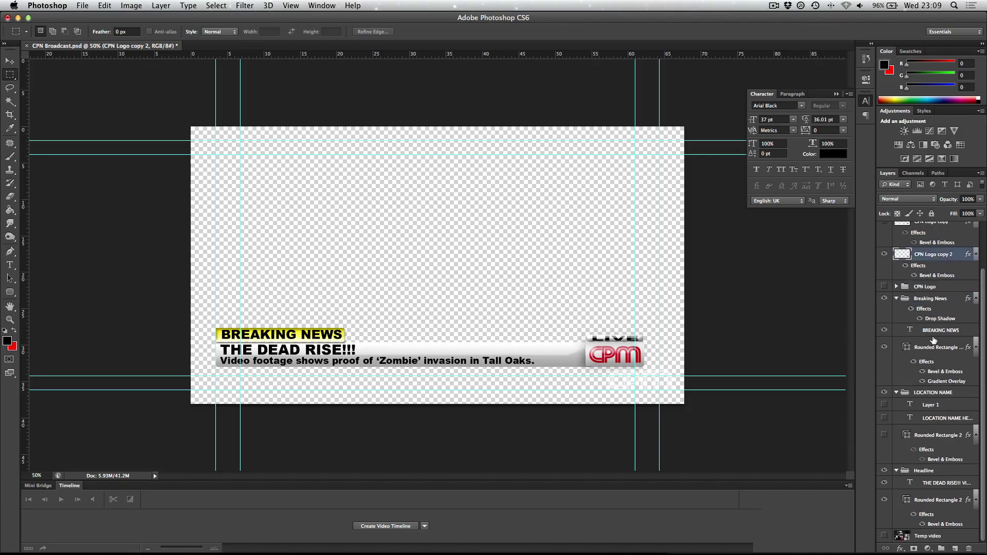
left_click(933, 350)
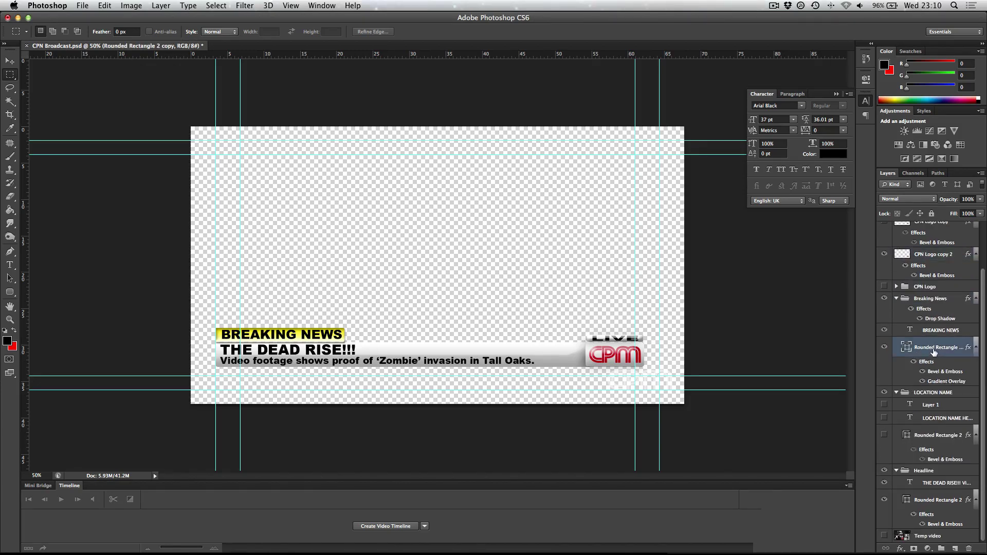
Rasterize the rounded rectangle layer and its layer style, then toggle its visibility to compare.
right_click(934, 351)
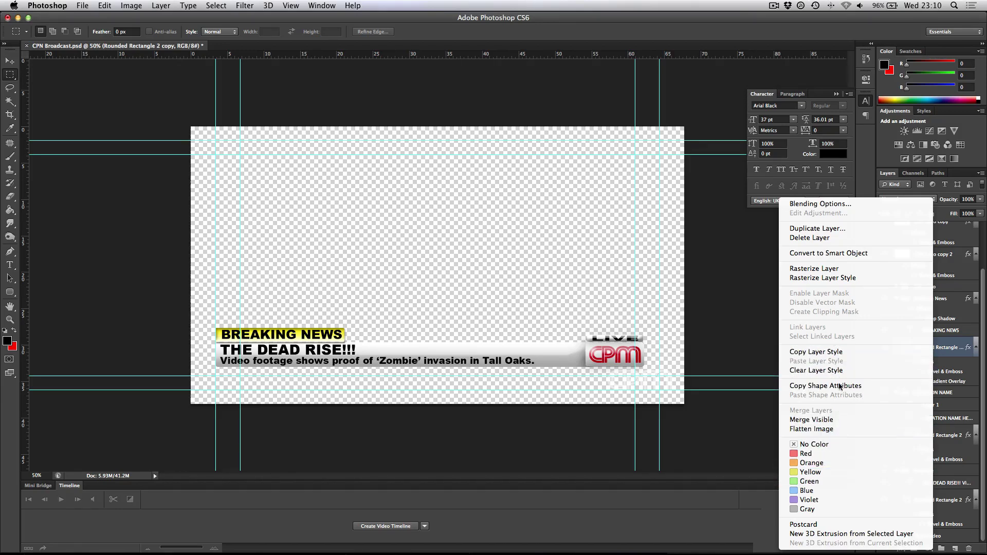
left_click(842, 273)
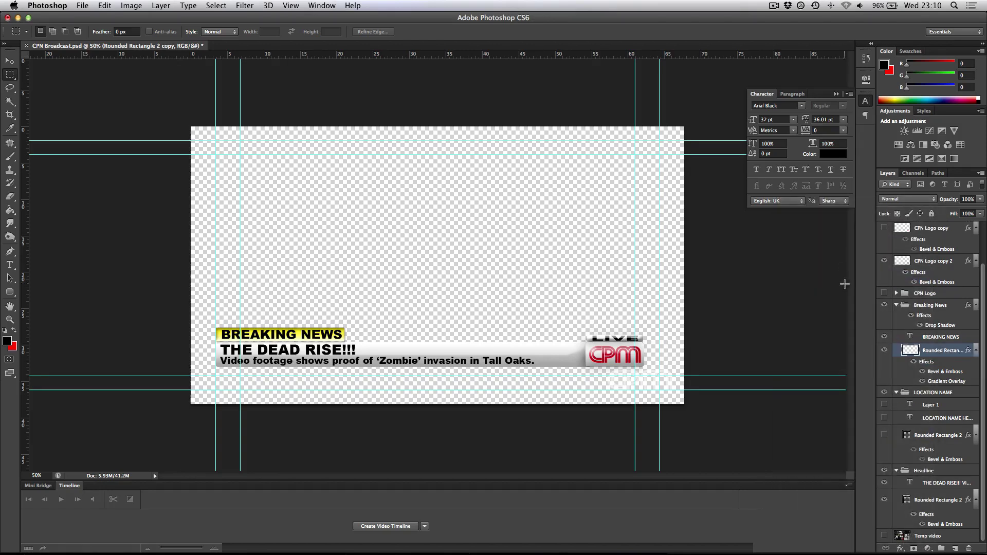
right_click(948, 356)
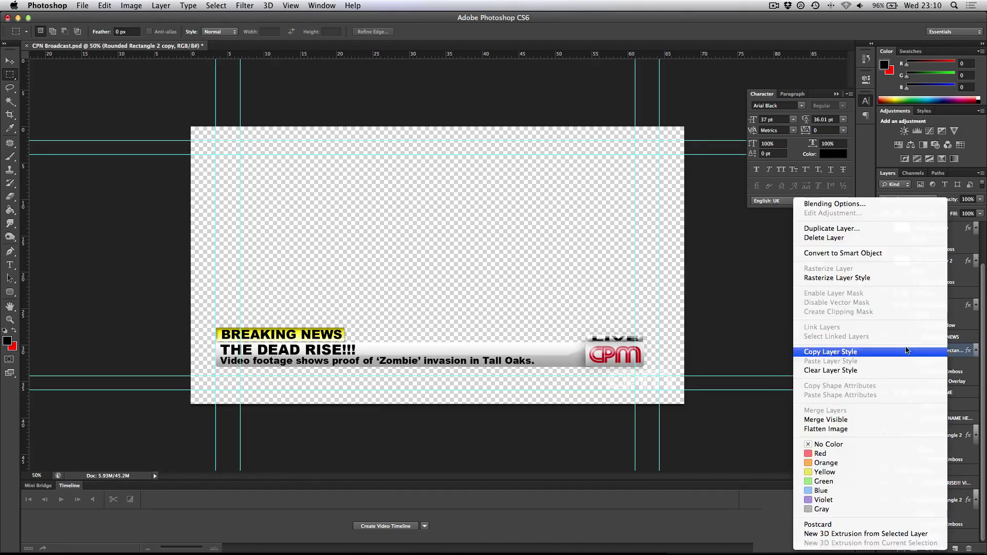
left_click(892, 279)
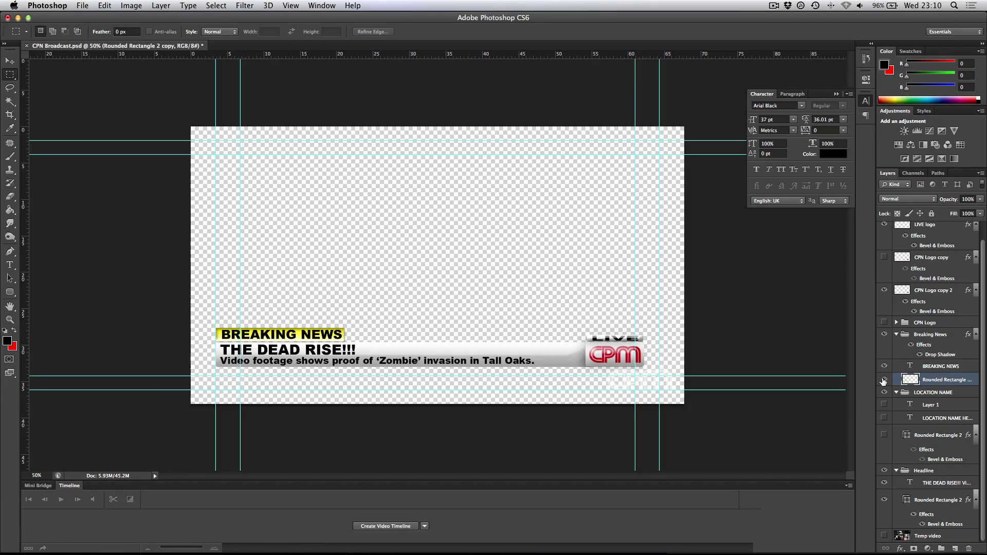
left_click(883, 381)
left_click(883, 381)
Save the graphic as CPN Broadcast V2.psd, accepting Maximize Compatibility, then switch to Finder.
key("super+shift+s")
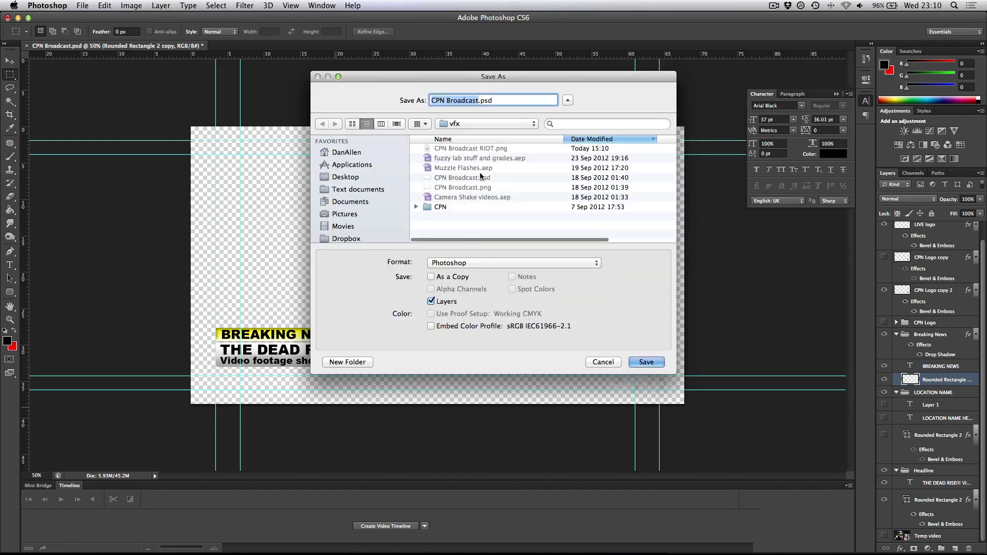
left_click(477, 100)
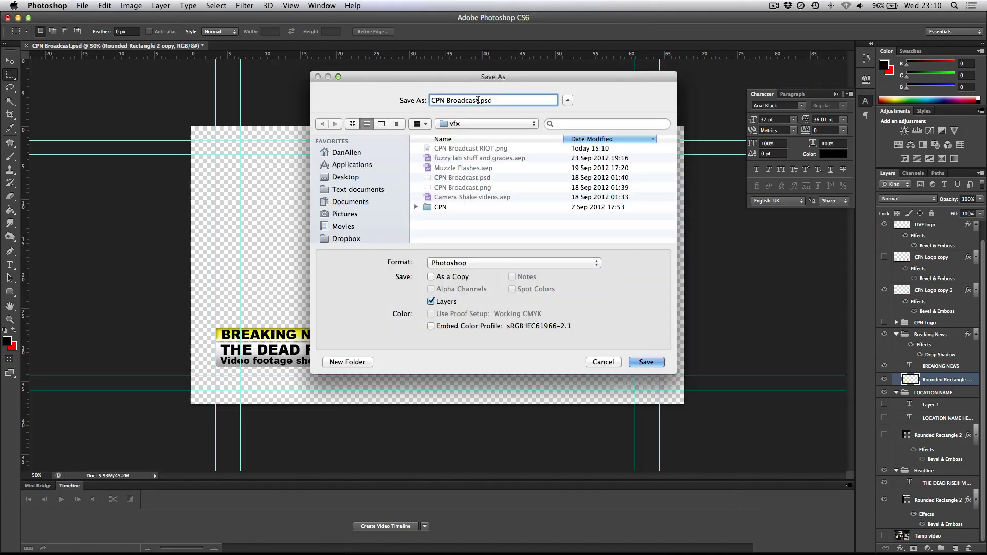
type("v2")
key("Return")
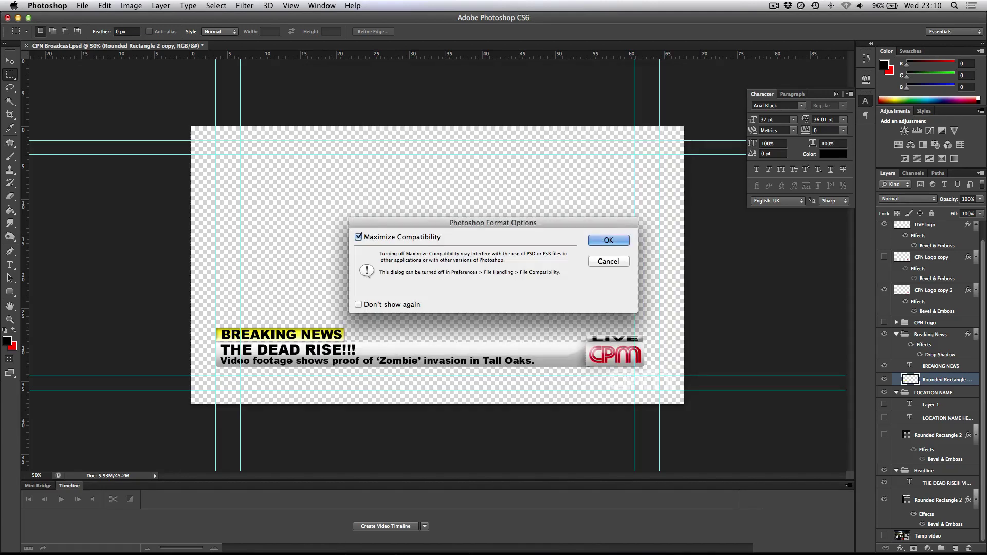
key("Return")
key("super+Tab")
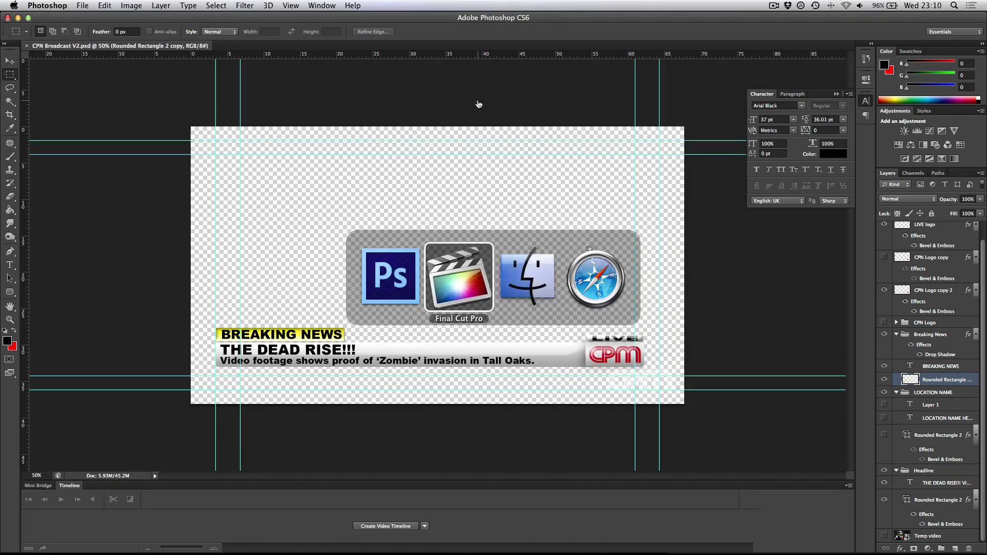
key("super+Tab")
key("super+Tab")
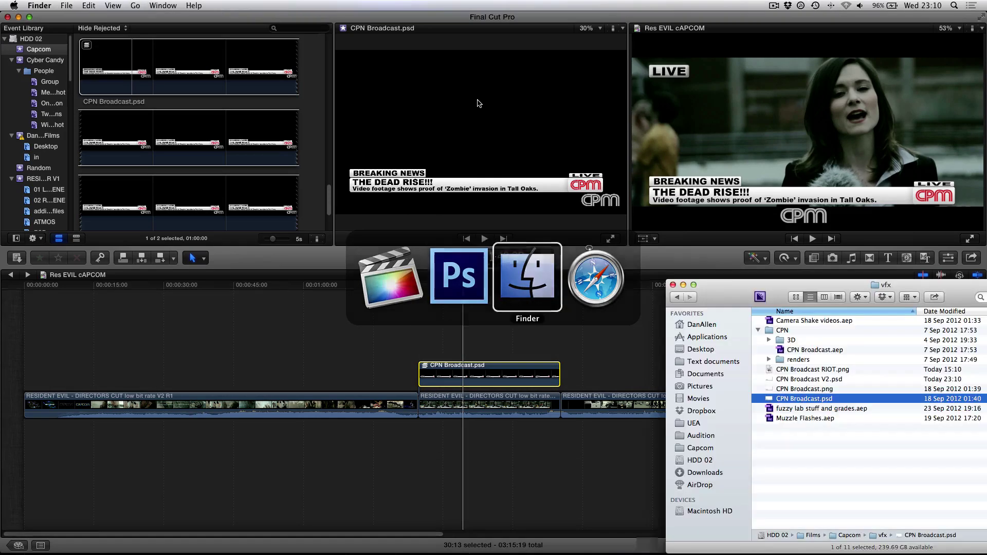
Stack CPN Broadcast V2.psd above the original overlay and preview it around 1:45–1:49.
left_click_drag(817, 382, 429, 340)
left_click(459, 288)
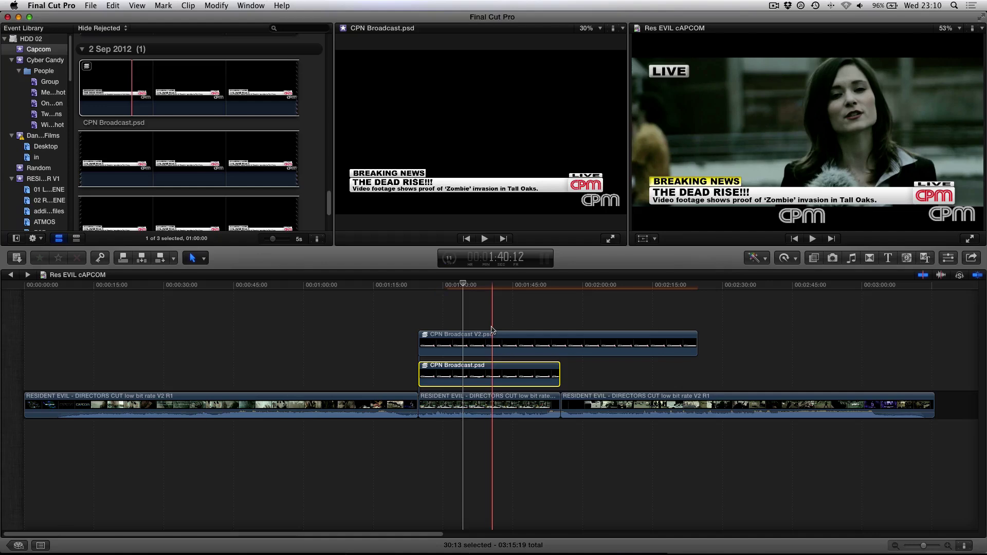
left_click(532, 285)
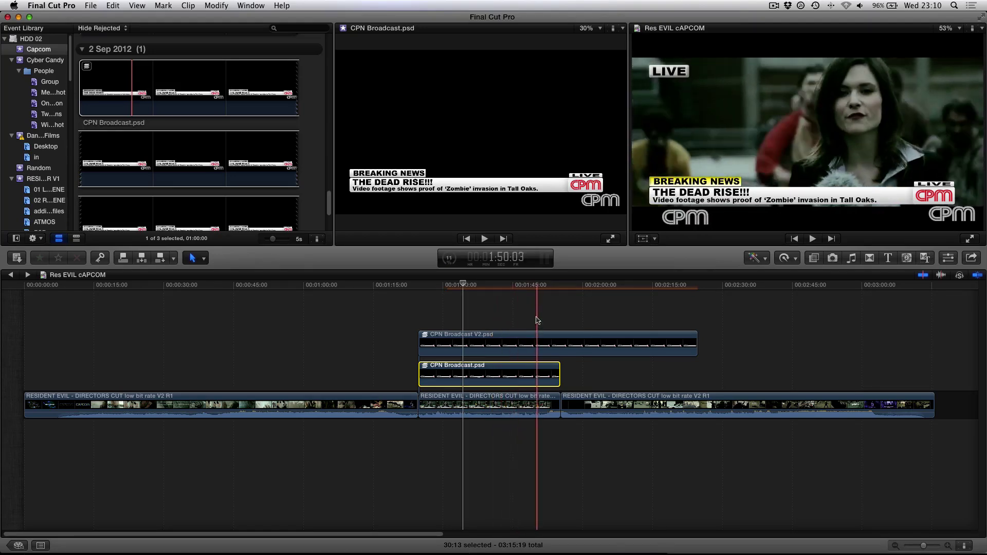
left_click(532, 286)
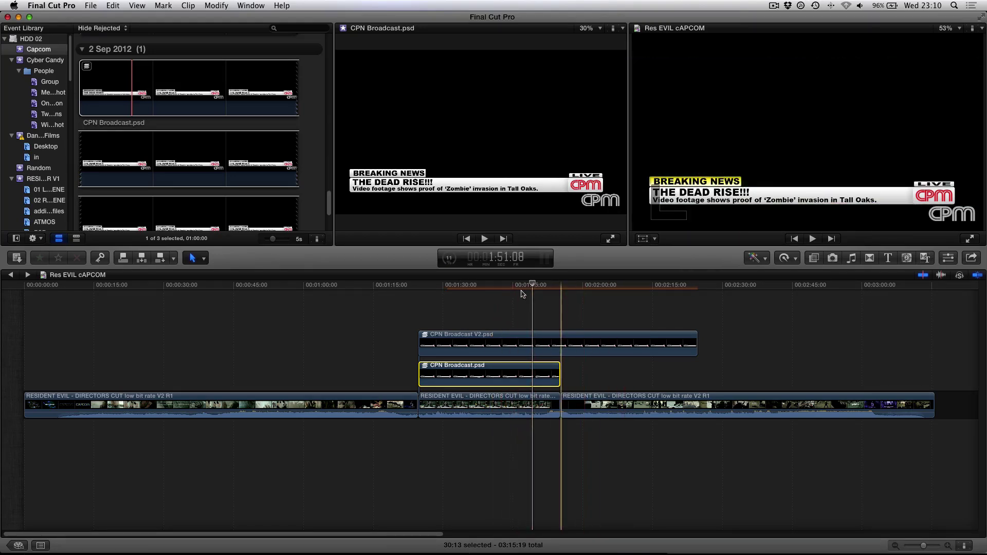